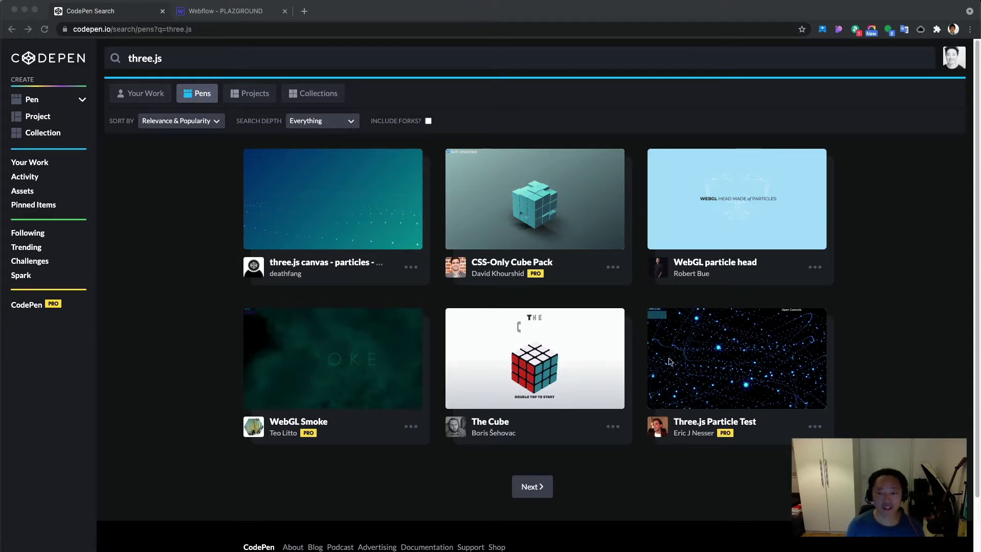
Open the Three.js Particle Test pen and view its Stats-output and WebGL-output divs.
{"action": "left_click", "coordinate": [709, 366]}
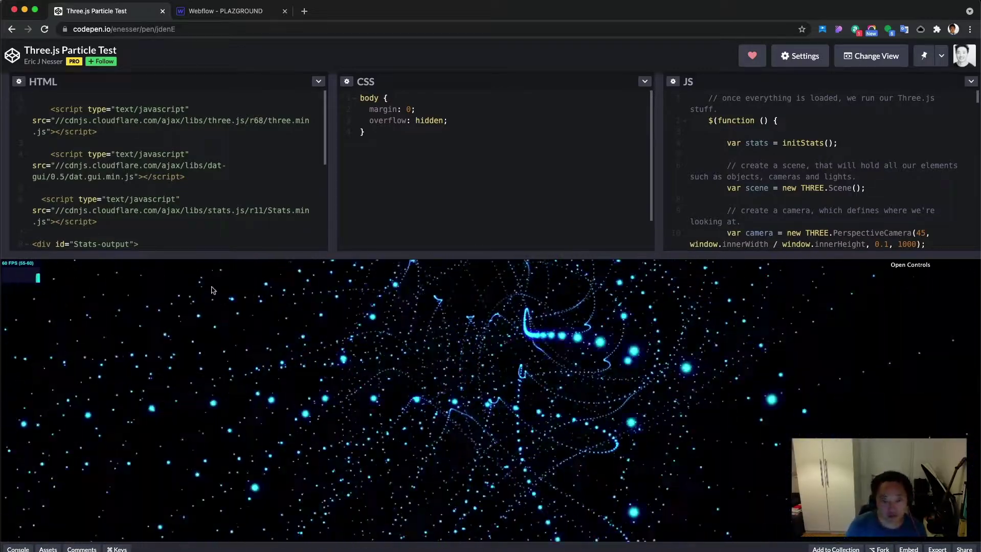
{"action": "scroll", "coordinate": [222, 203], "scroll_direction": "down", "scroll_amount": 2}
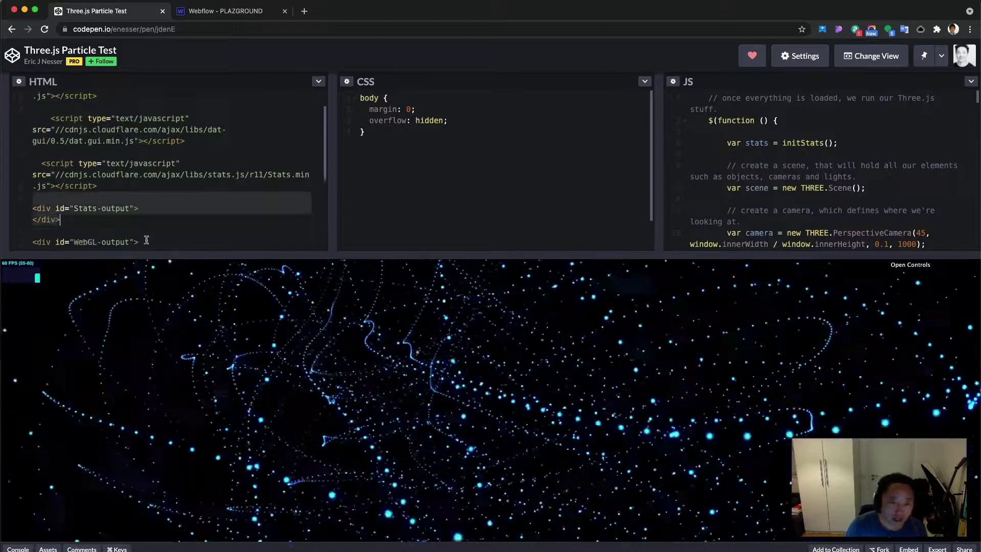
{"action": "scroll", "coordinate": [176, 219], "scroll_direction": "down", "scroll_amount": 2}
{"action": "left_click", "coordinate": [153, 222]}
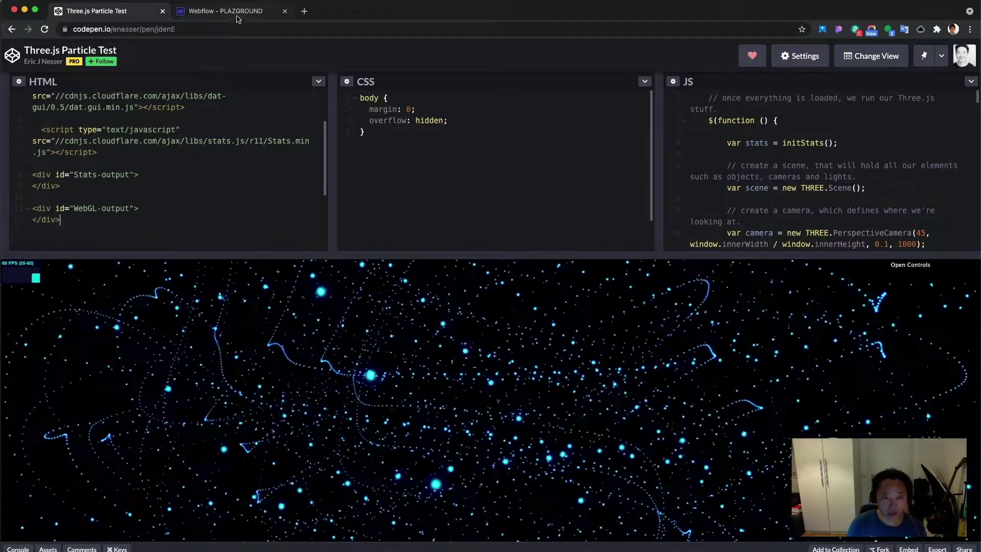
Add two Div Blocks to the Webflow body, then select the pen's Stats-output id.
{"action": "key", "text": "ctrl+Tab"}
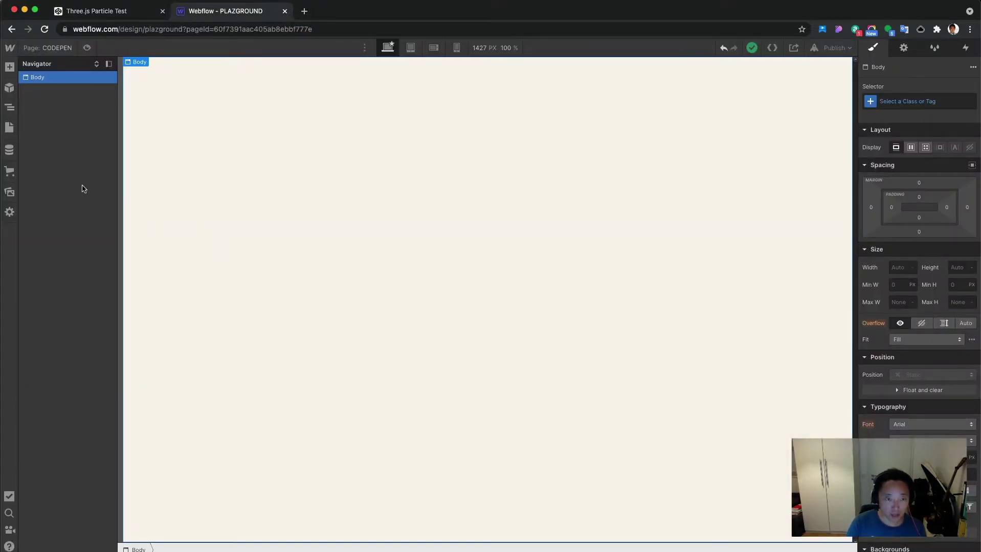
{"action": "left_click", "coordinate": [9, 67]}
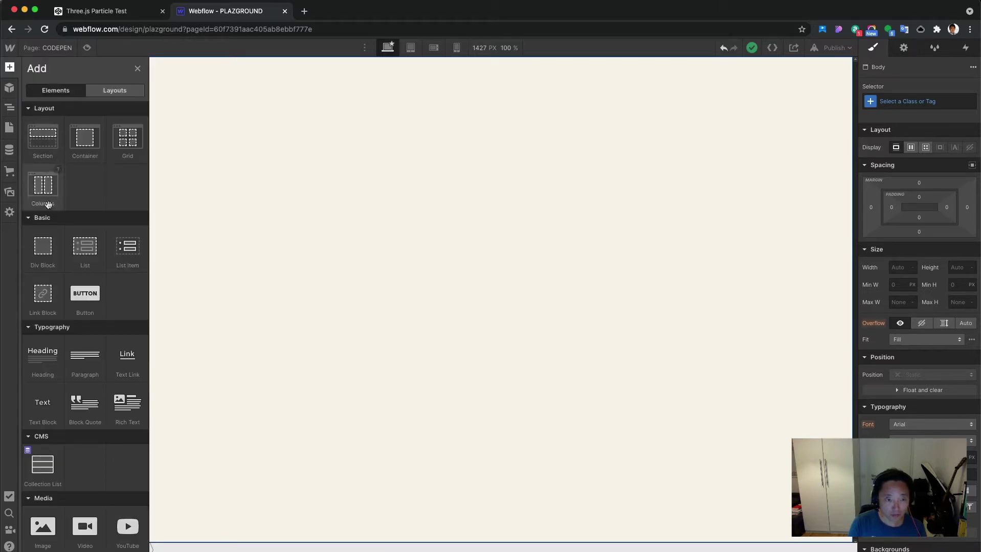
{"action": "left_click_drag", "start_coordinate": [41, 253], "coordinate": [232, 262]}
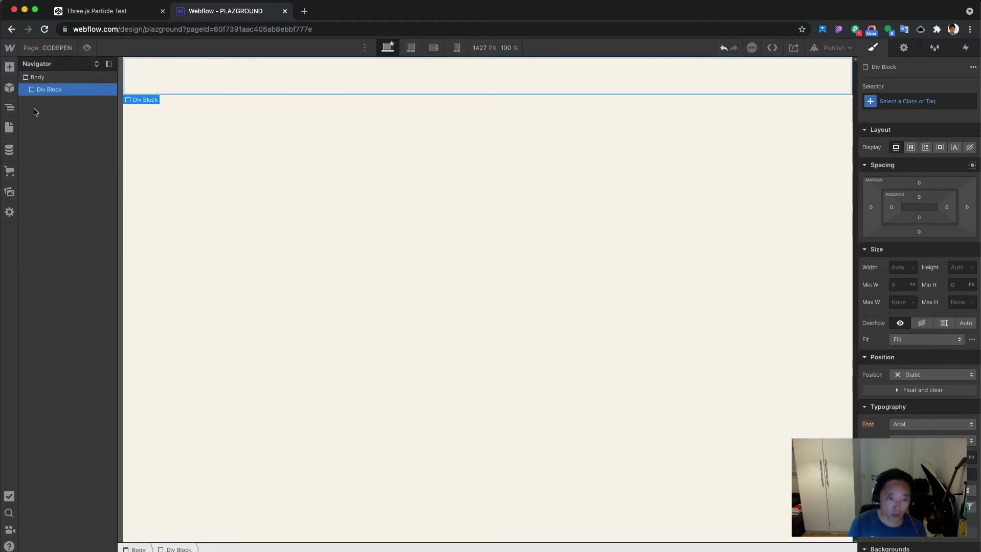
{"action": "left_click", "coordinate": [9, 68]}
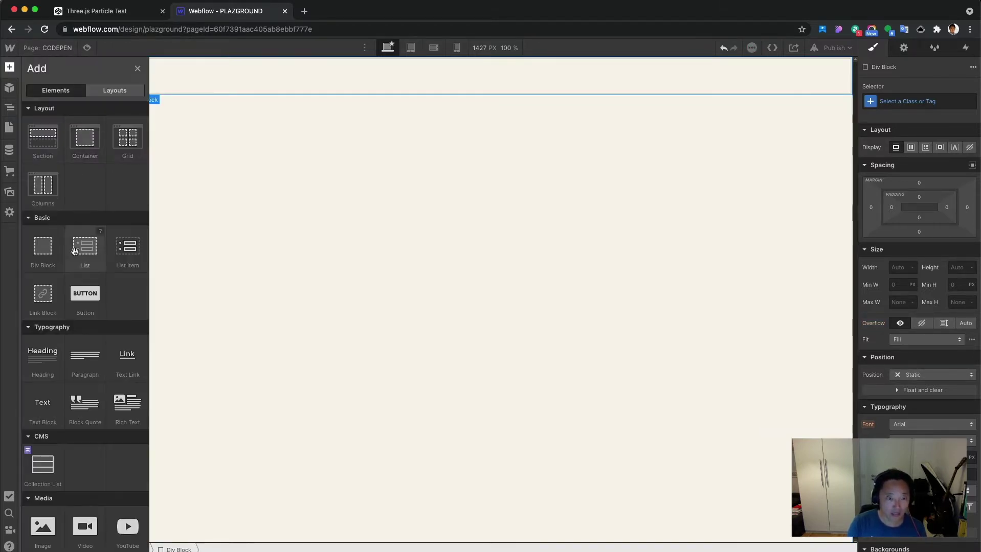
{"action": "left_click", "coordinate": [45, 261]}
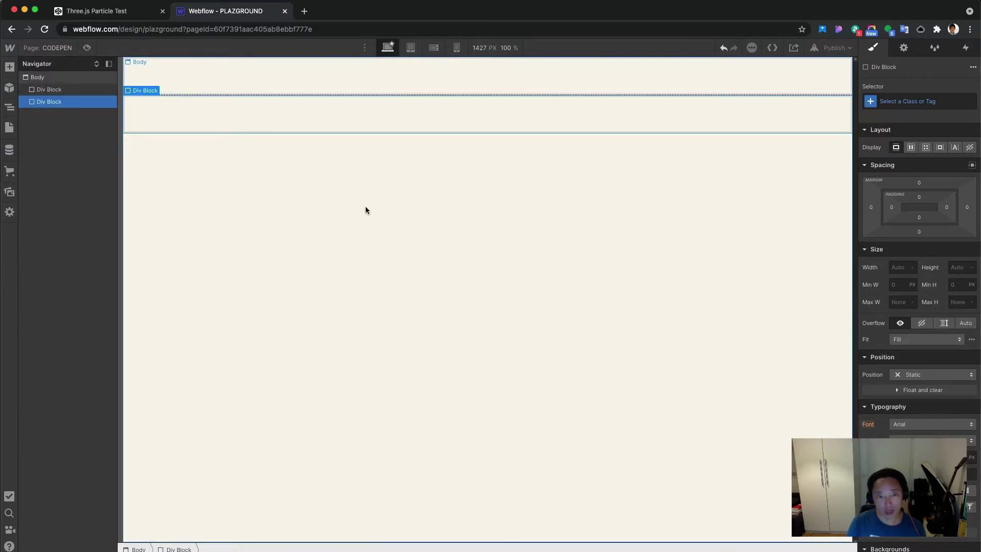
{"action": "left_click", "coordinate": [92, 11]}
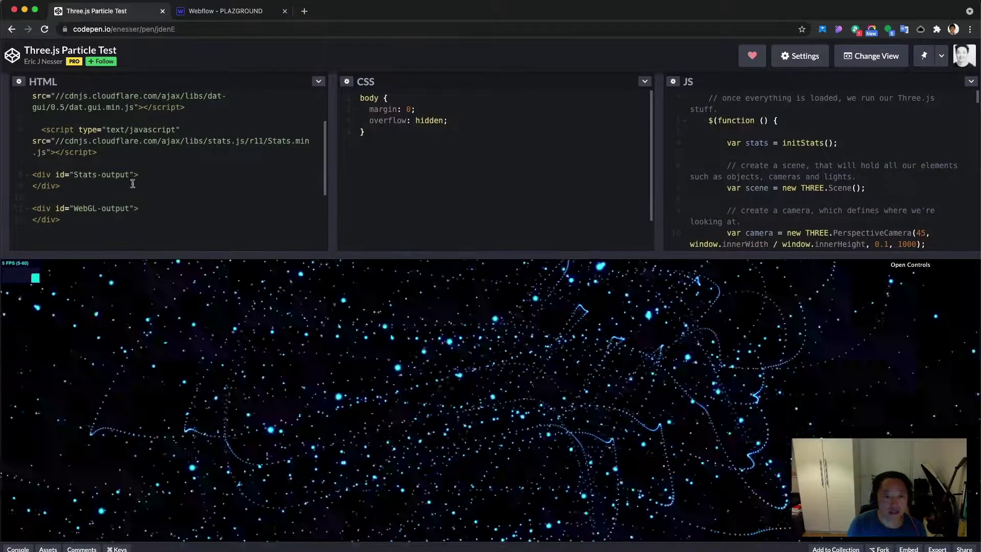
{"action": "left_click_drag", "start_coordinate": [73, 175], "coordinate": [129, 177]}
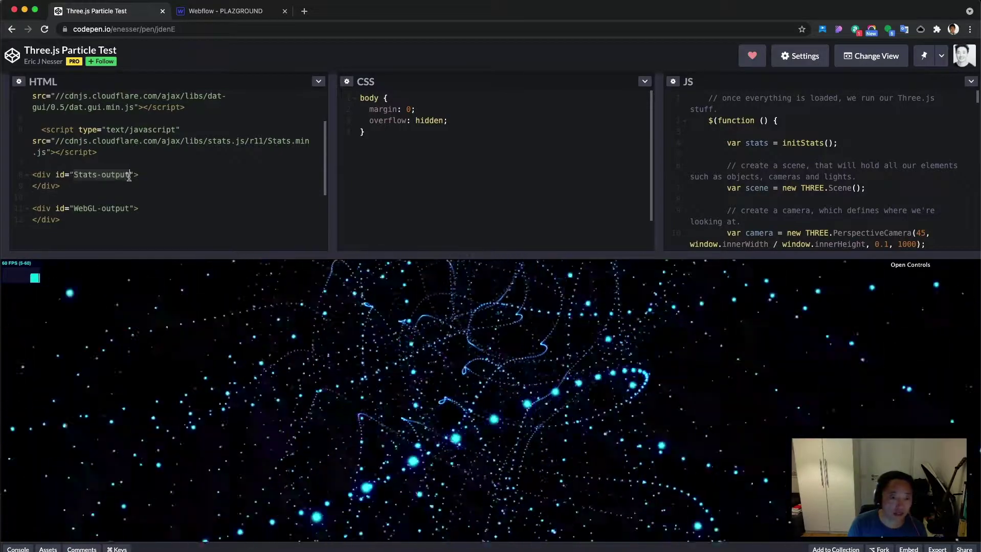
Give the first Div Block the ID Stats-output.
{"action": "left_click", "coordinate": [236, 9]}
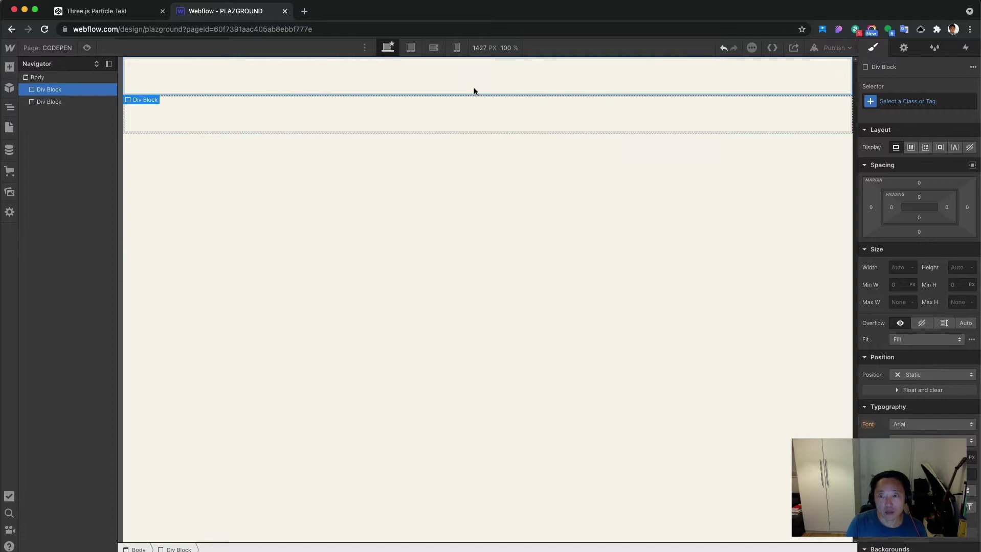
{"action": "left_click", "coordinate": [904, 49]}
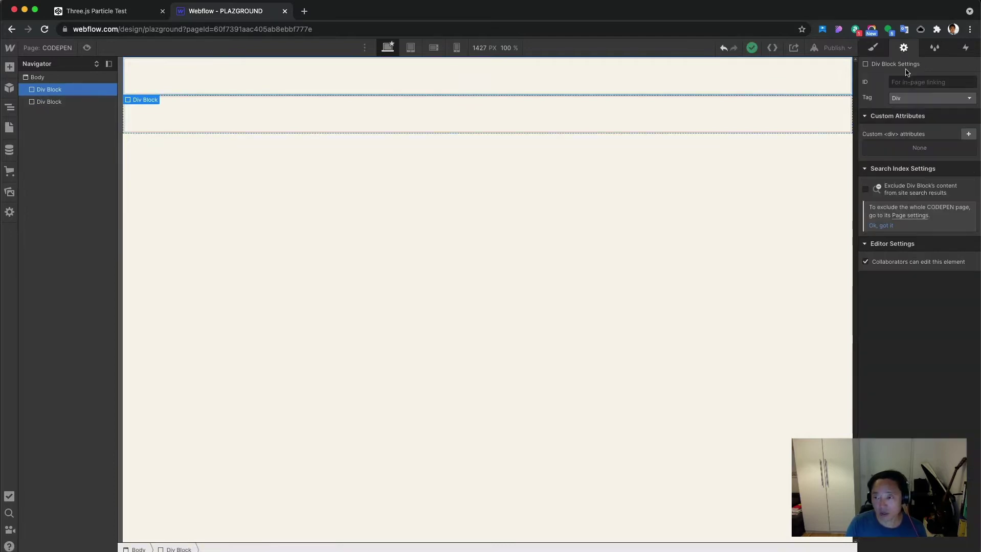
{"action": "left_click", "coordinate": [919, 83]}
{"action": "type", "text": "Stats-output"}
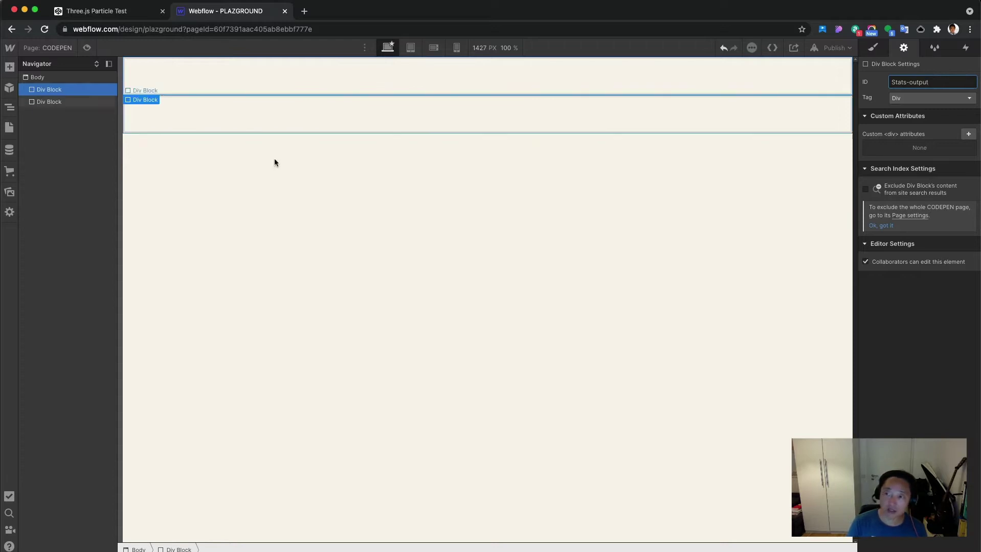
Copy WebGL-output from the pen and set it as the second Div Block's ID.
{"action": "left_click", "coordinate": [96, 11]}
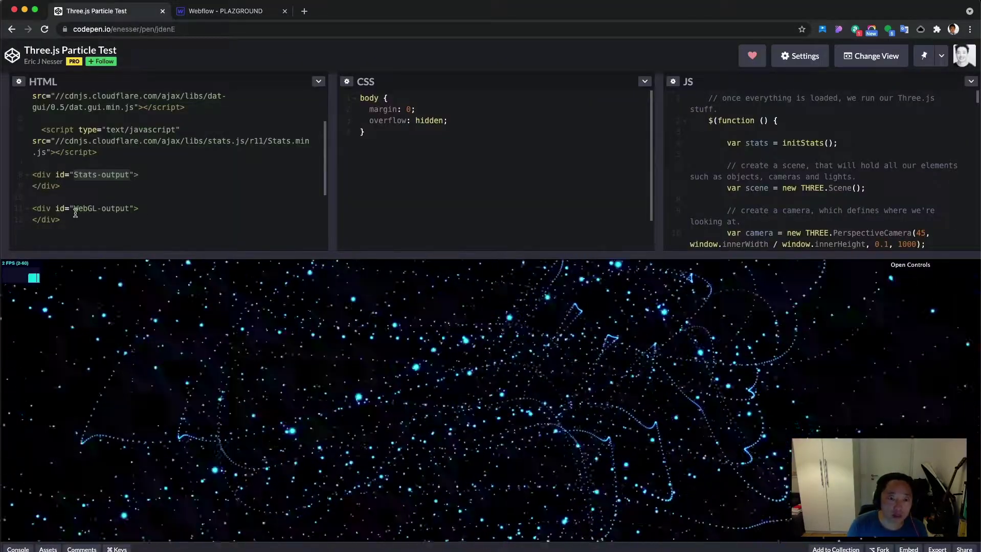
{"action": "left_click_drag", "start_coordinate": [73, 207], "coordinate": [130, 210]}
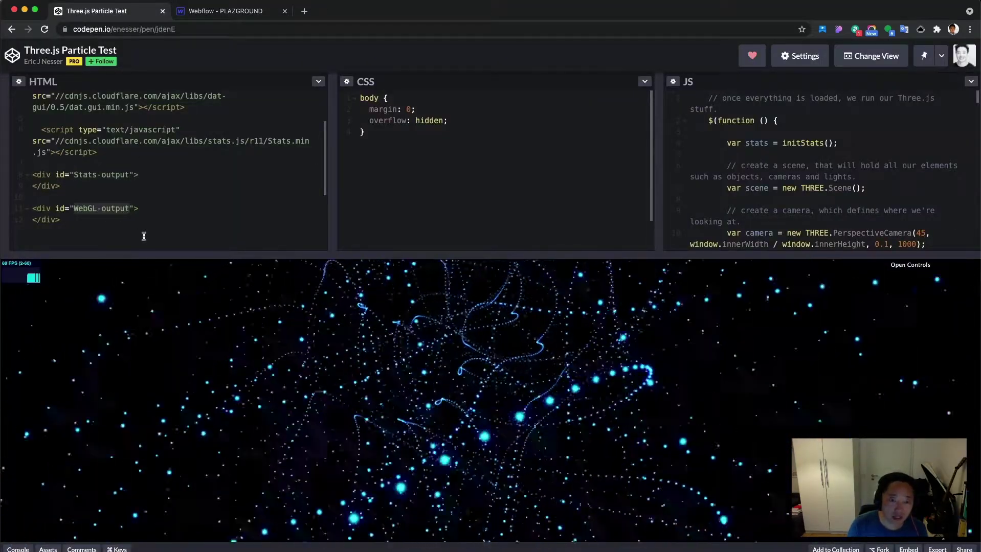
{"action": "left_click", "coordinate": [235, 12]}
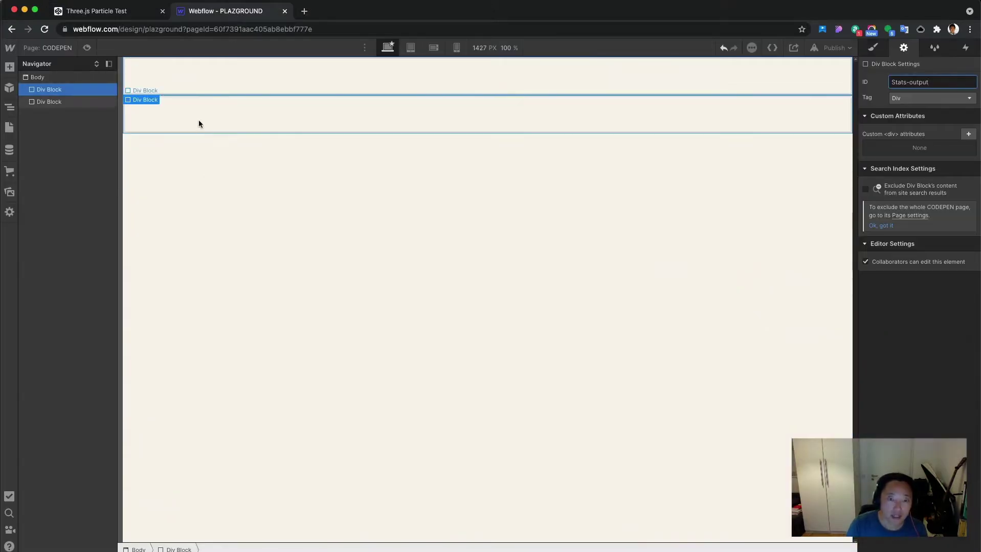
{"action": "left_click", "coordinate": [910, 81]}
{"action": "type", "text": "WebGL"}
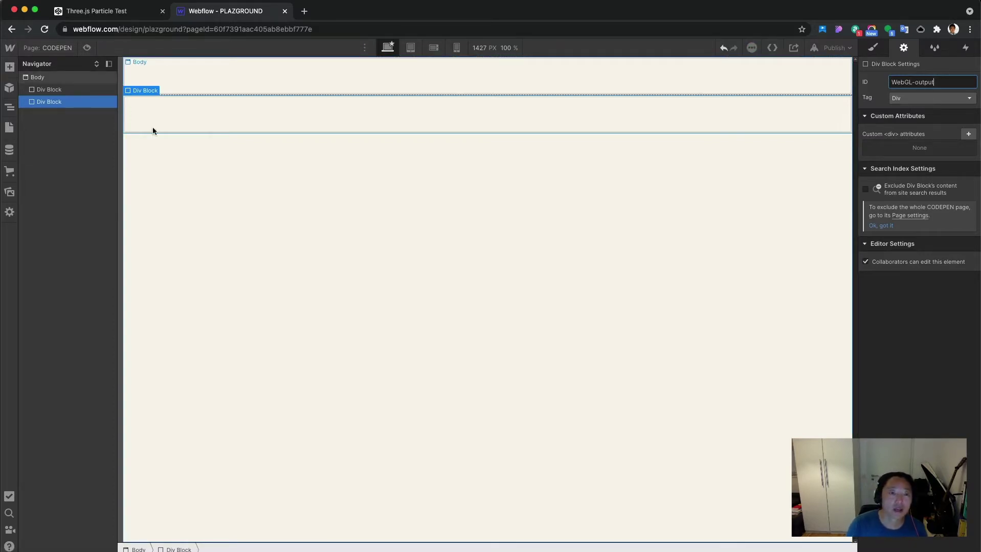
{"action": "left_click", "coordinate": [115, 11]}
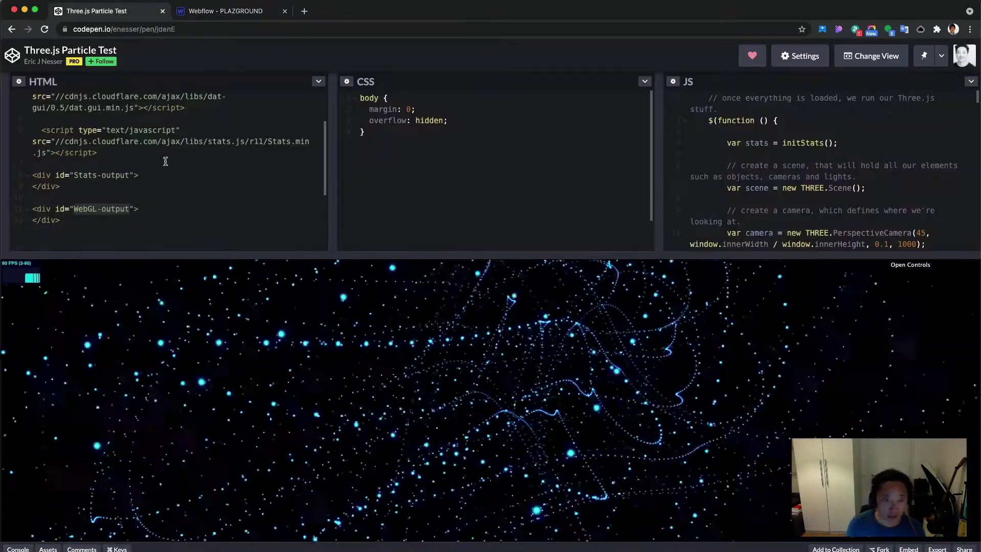
{"action": "scroll", "coordinate": [164, 161], "scroll_direction": "up", "scroll_amount": 3}
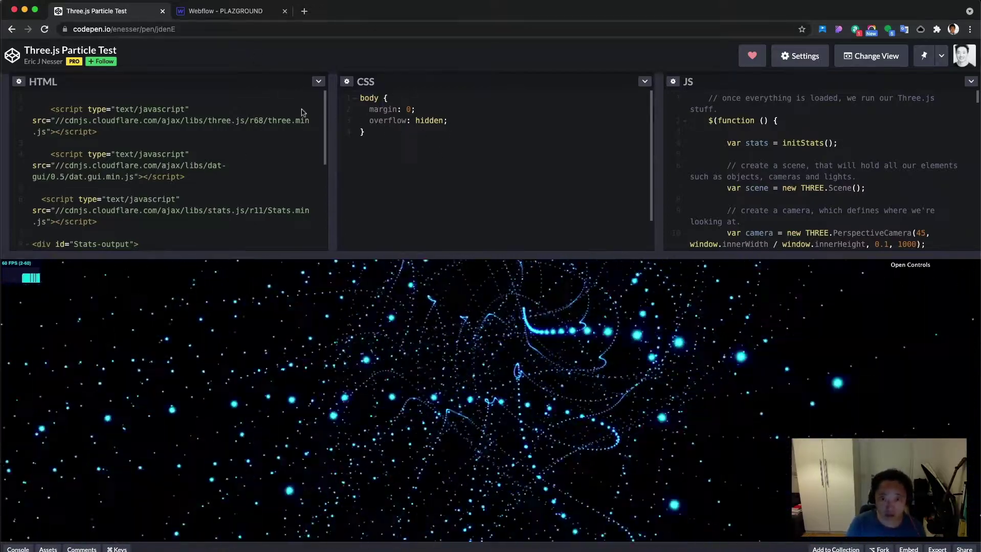
Apply the body styles to the Body tag on all pages, then copy the pen's script tags.
{"action": "key", "text": "ctrl+Tab"}
{"action": "left_click", "coordinate": [550, 299]}
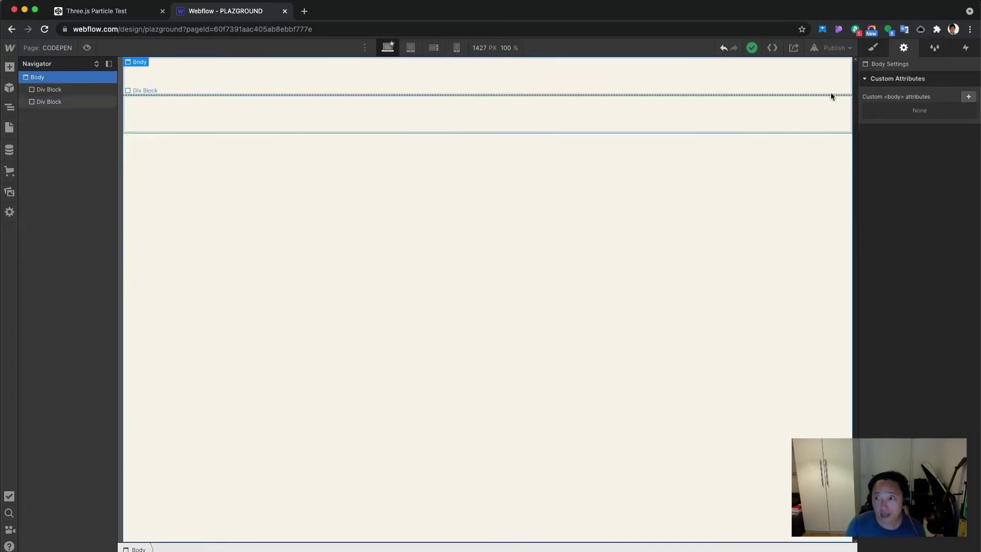
{"action": "left_click", "coordinate": [873, 48]}
{"action": "left_click", "coordinate": [941, 106]}
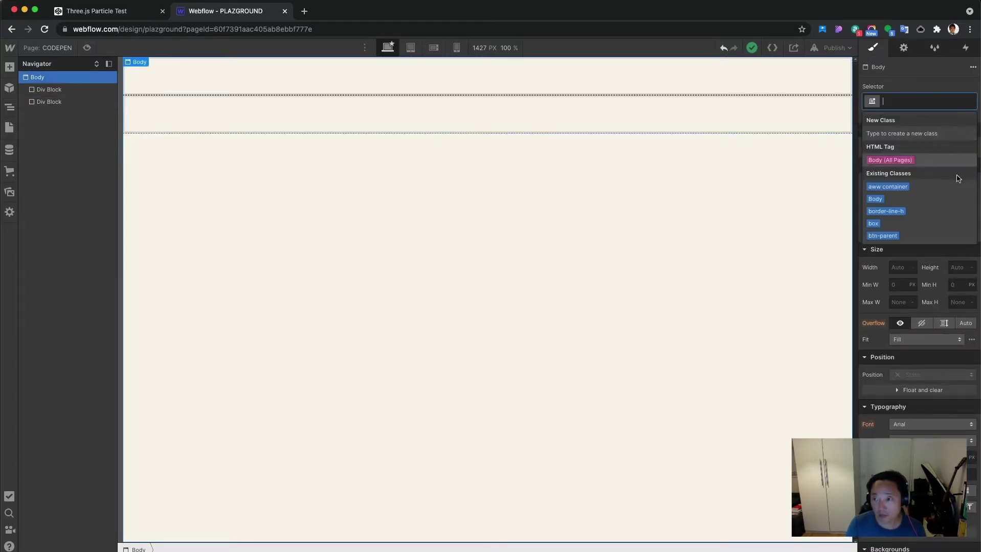
{"action": "left_click", "coordinate": [888, 161]}
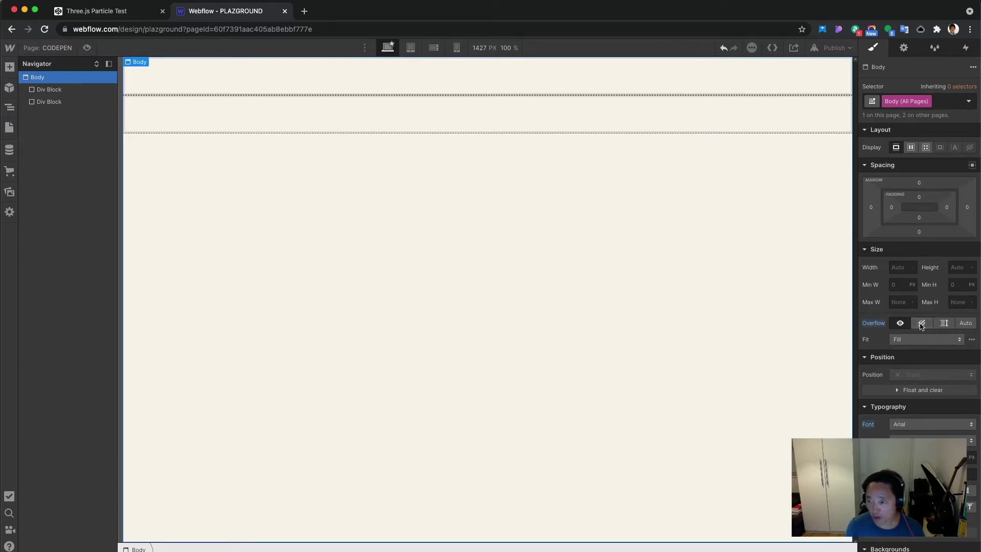
{"action": "left_click", "coordinate": [104, 13]}
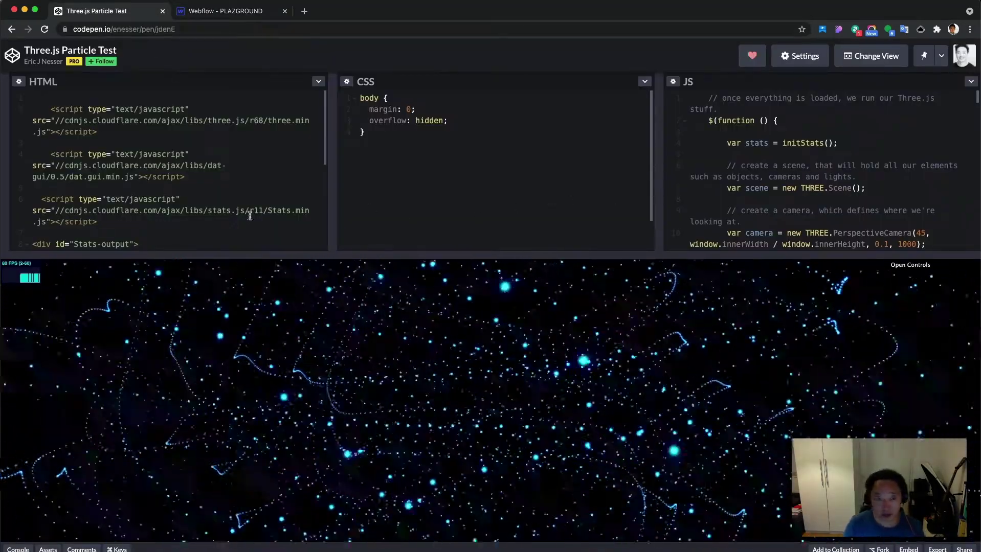
{"action": "scroll", "coordinate": [122, 157], "scroll_direction": "down", "scroll_amount": 3}
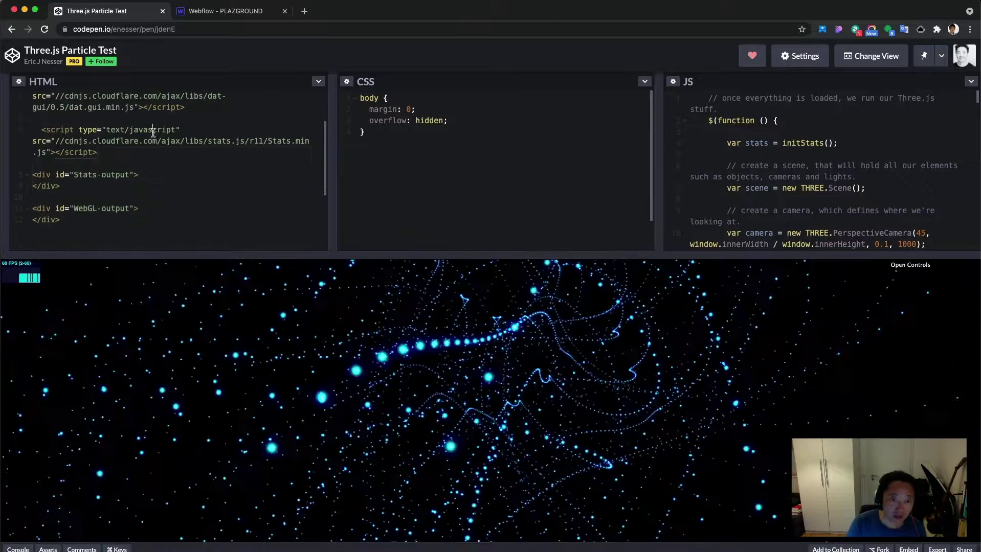
{"action": "scroll", "coordinate": [100, 156], "scroll_direction": "up", "scroll_amount": 3}
{"action": "left_click_drag", "start_coordinate": [97, 132], "coordinate": [51, 109]}
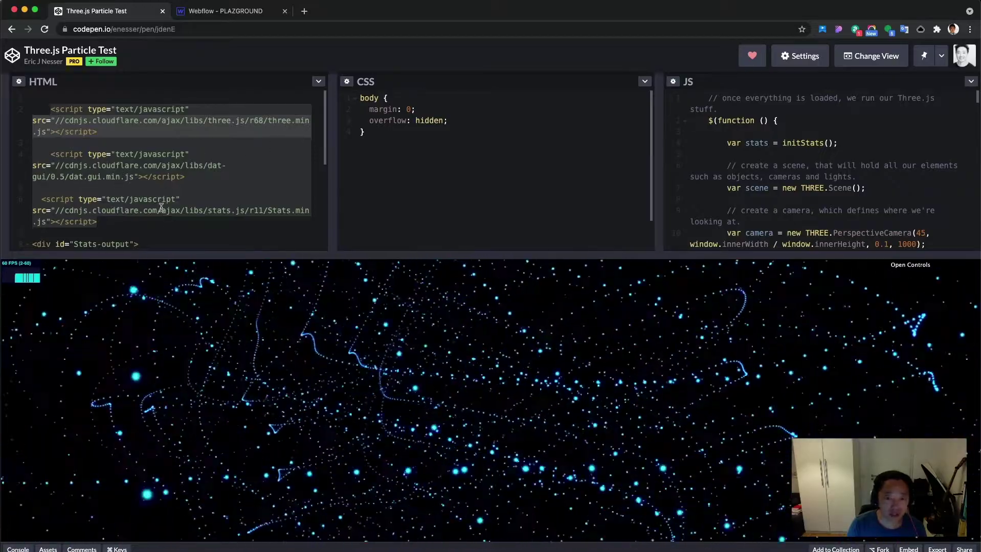
{"action": "key", "text": "ctrl+Tab"}
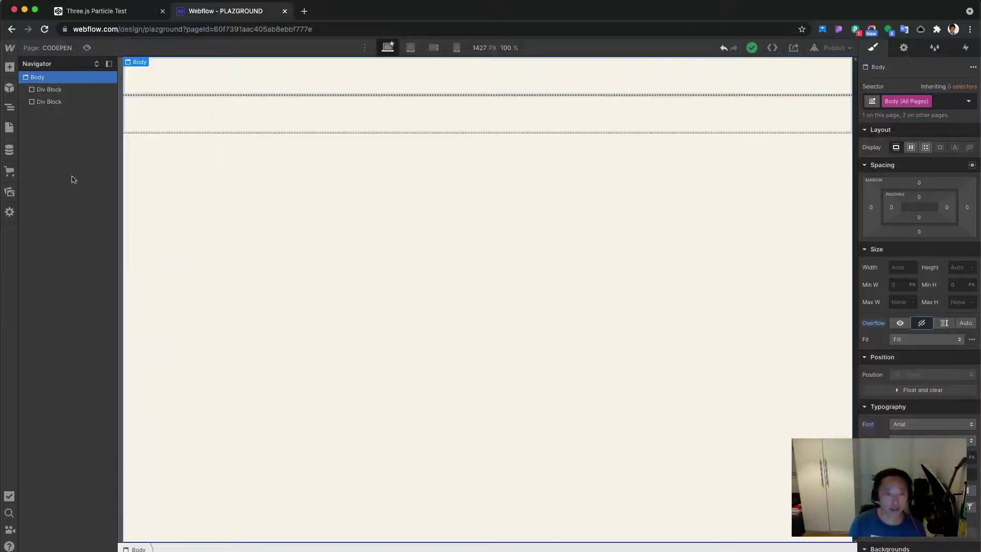
Paste the three library script tags into the CODEPEN page's Before </body> code.
{"action": "left_click", "coordinate": [10, 128]}
{"action": "mouse_move", "coordinate": [85, 157]}
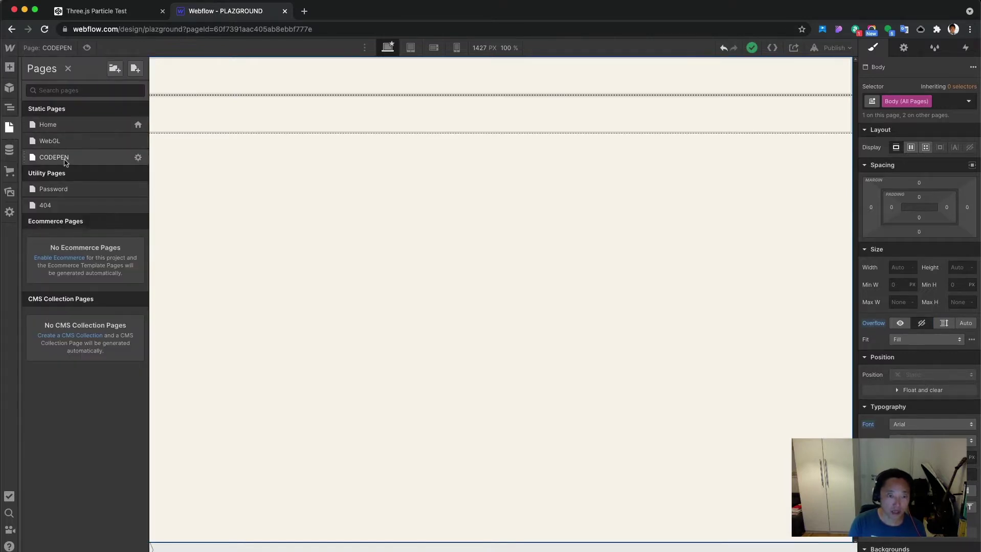
{"action": "left_click", "coordinate": [139, 158]}
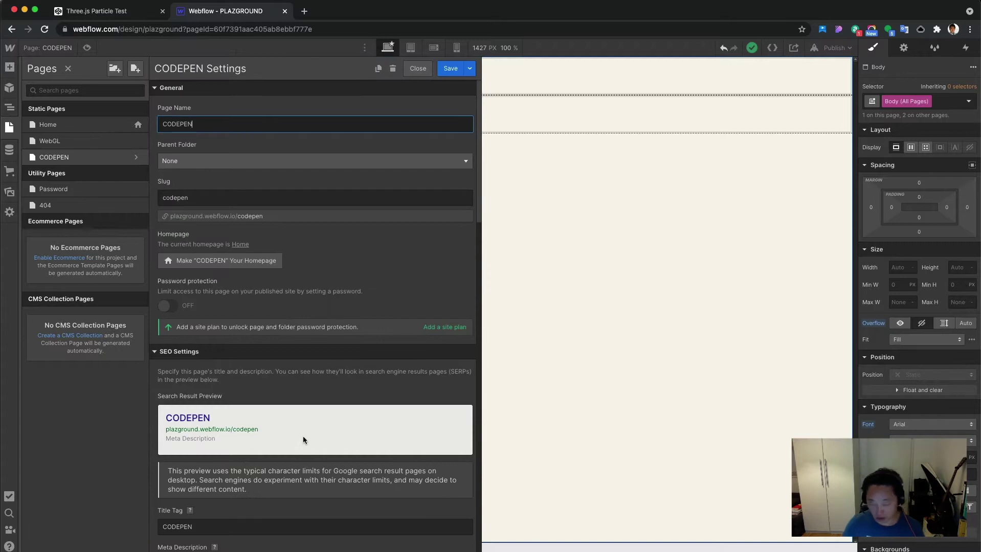
{"action": "scroll", "coordinate": [303, 437], "scroll_direction": "down", "scroll_amount": 1}
{"action": "scroll", "coordinate": [303, 437], "scroll_direction": "down", "scroll_amount": 2}
{"action": "scroll", "coordinate": [303, 437], "scroll_direction": "down", "scroll_amount": 3}
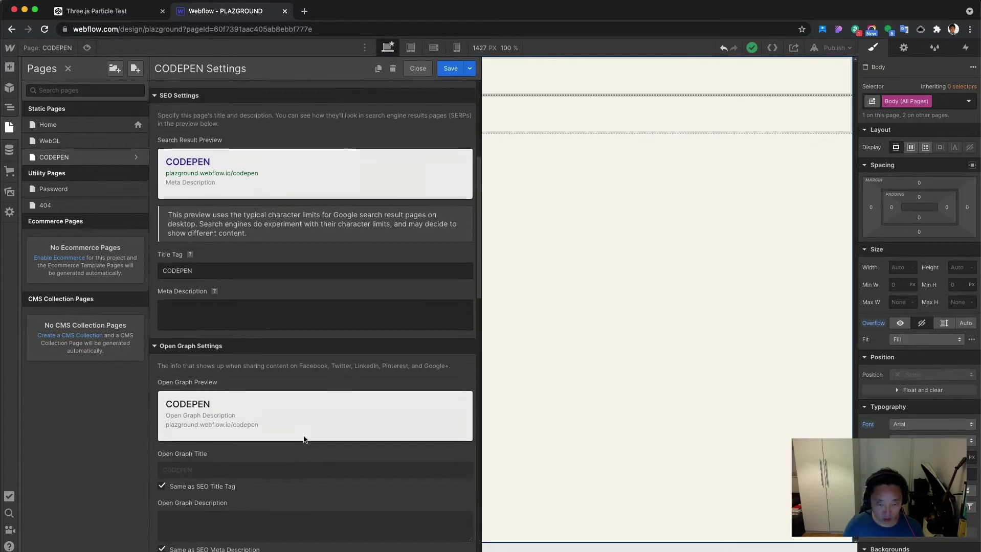
{"action": "scroll", "coordinate": [303, 438], "scroll_direction": "down", "scroll_amount": 5}
{"action": "scroll", "coordinate": [303, 437], "scroll_direction": "down", "scroll_amount": 3}
{"action": "scroll", "coordinate": [303, 438], "scroll_direction": "down", "scroll_amount": 2}
{"action": "scroll", "coordinate": [303, 437], "scroll_direction": "down", "scroll_amount": 2}
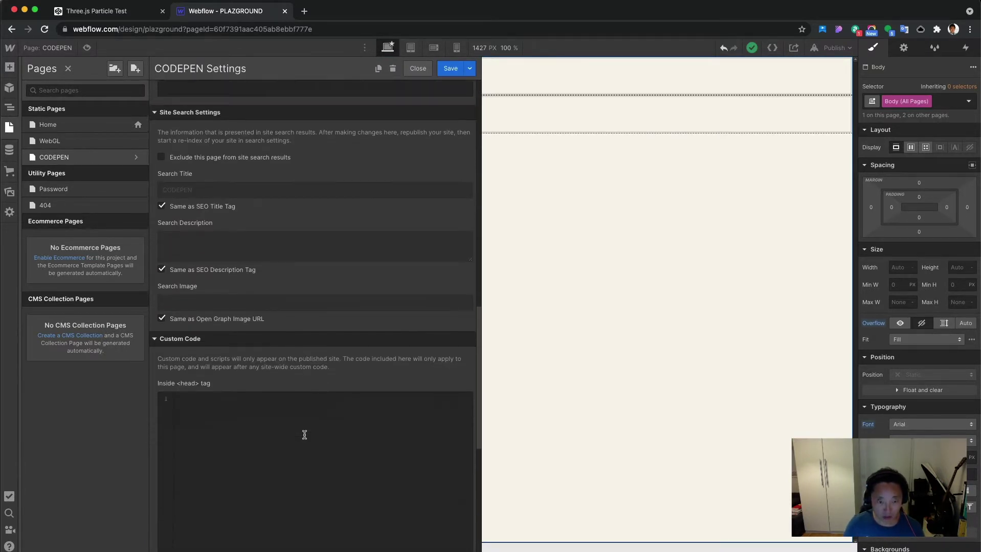
{"action": "scroll", "coordinate": [303, 435], "scroll_direction": "down", "scroll_amount": 3}
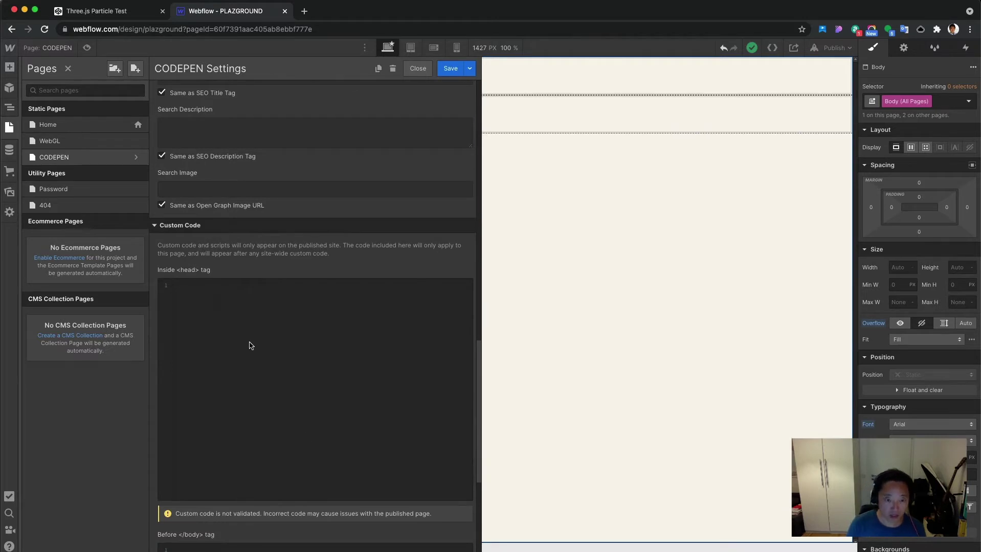
{"action": "scroll", "coordinate": [248, 366], "scroll_direction": "down", "scroll_amount": 1}
{"action": "scroll", "coordinate": [248, 366], "scroll_direction": "down", "scroll_amount": 5}
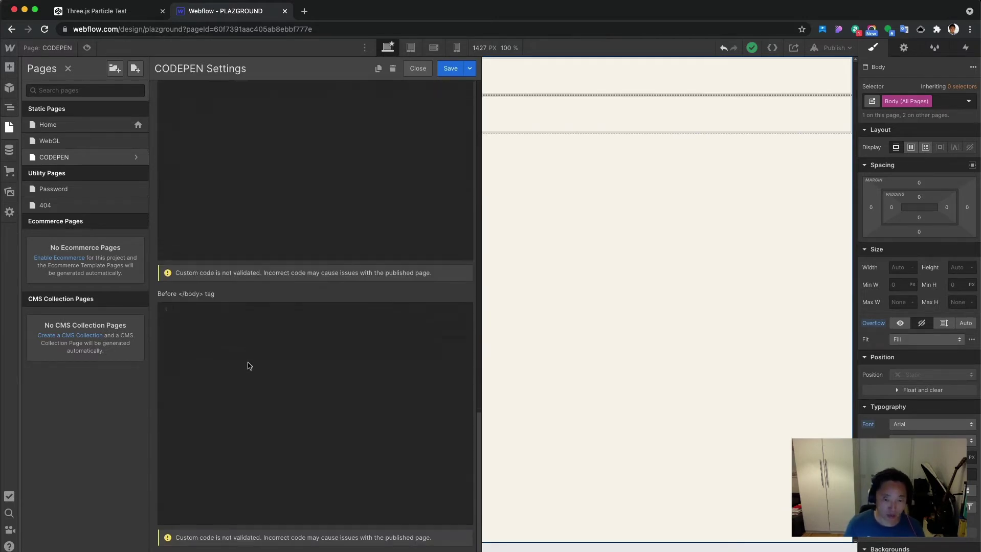
{"action": "left_click", "coordinate": [303, 424]}
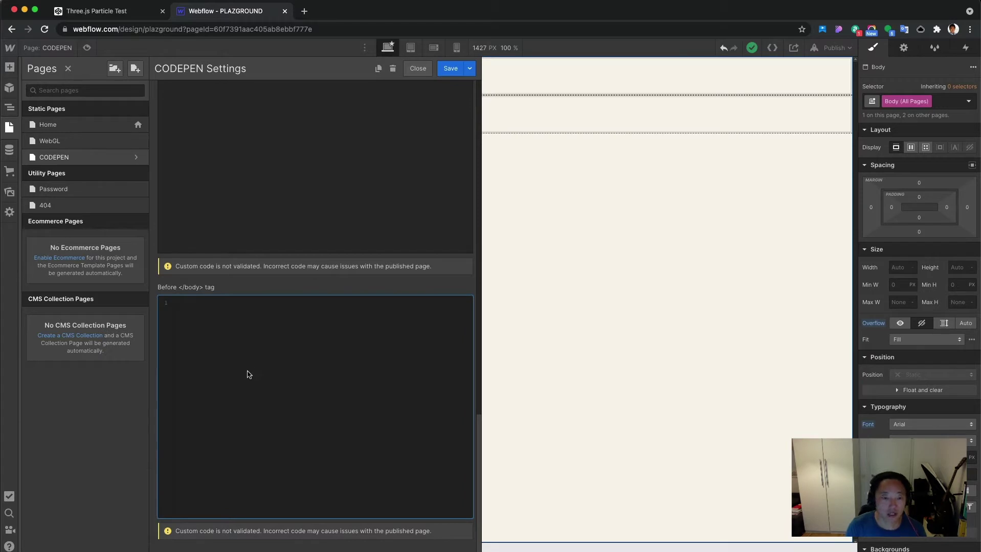
{"action": "key", "text": "super+v"}
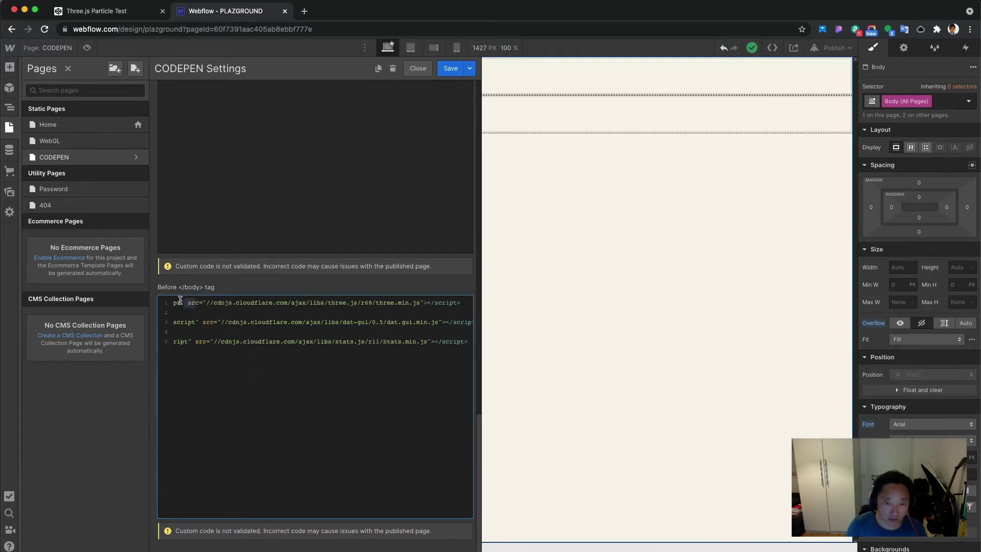
Remove the blank lines and stray space between the pasted script tags.
{"action": "left_click", "coordinate": [180, 302]}
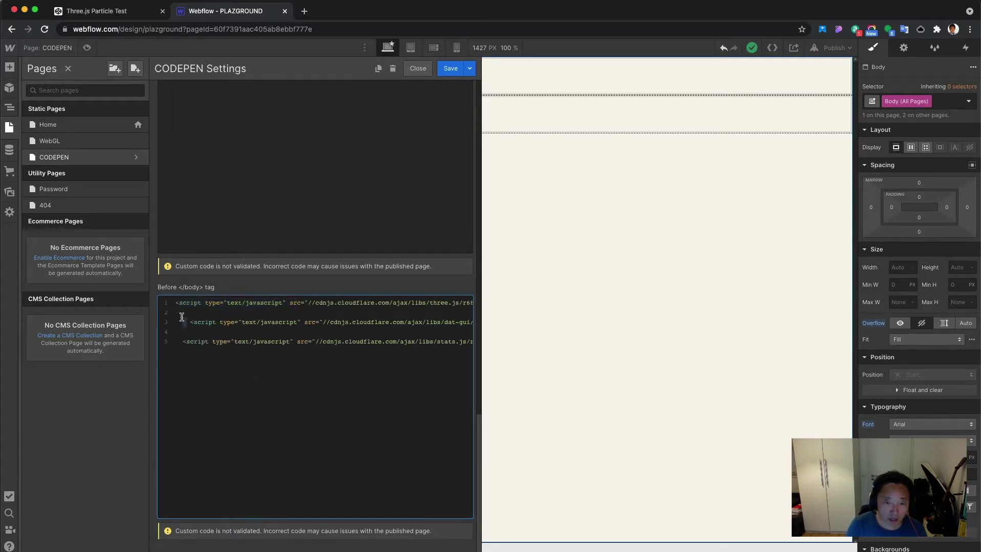
{"action": "left_click_drag", "start_coordinate": [182, 317], "coordinate": [176, 311]}
{"action": "key", "text": "BackSpace"}
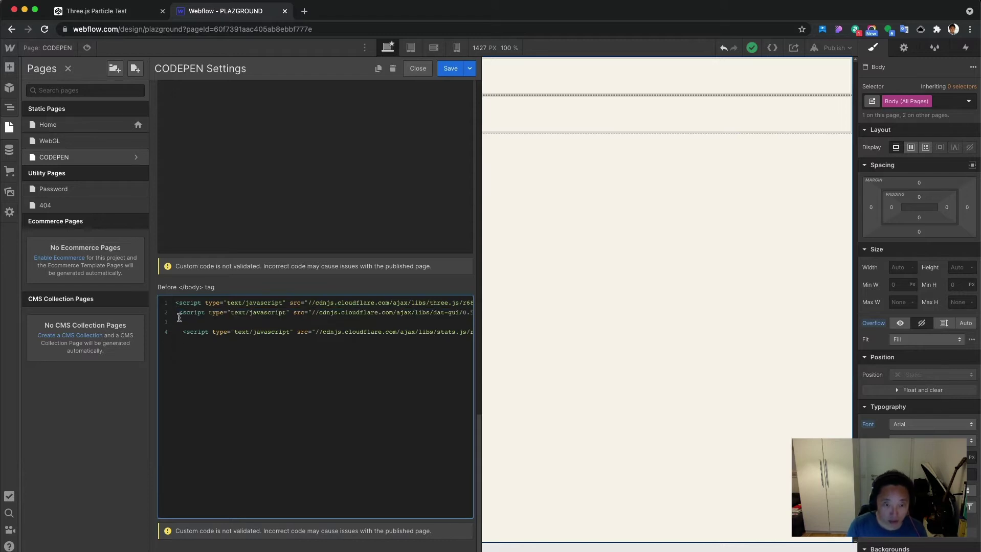
{"action": "key", "text": "BackSpace"}
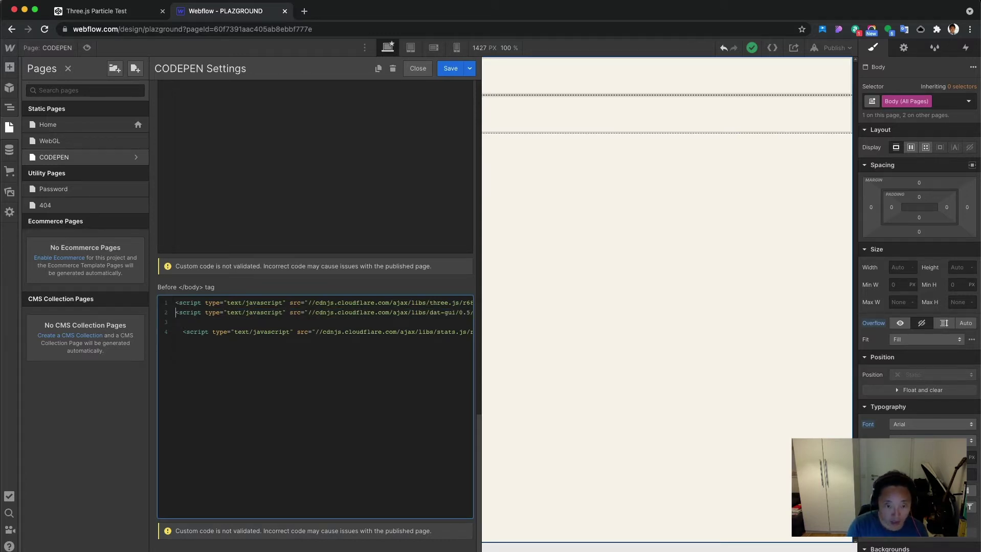
{"action": "left_click", "coordinate": [173, 323]}
{"action": "key", "text": "BackSpace"}
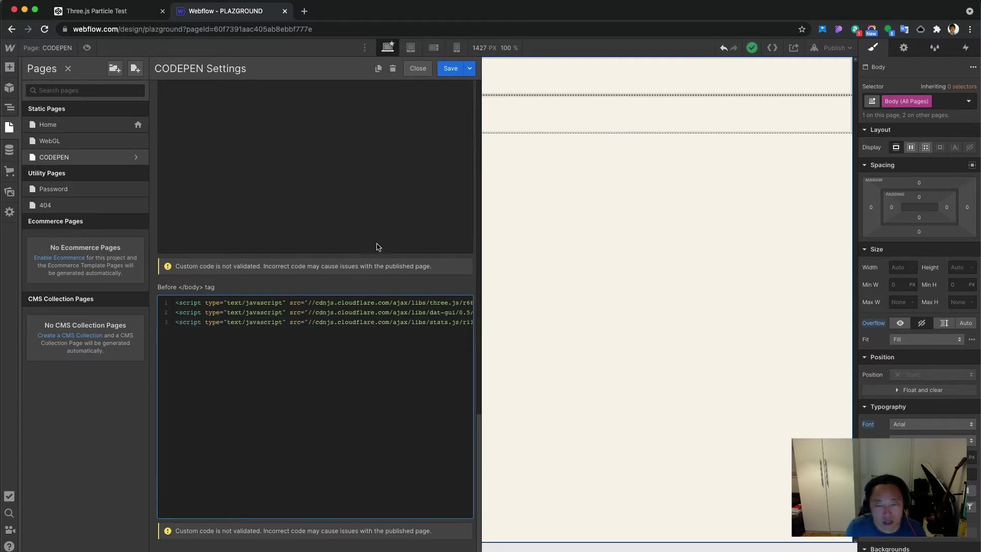
{"action": "type", "text": "h"}
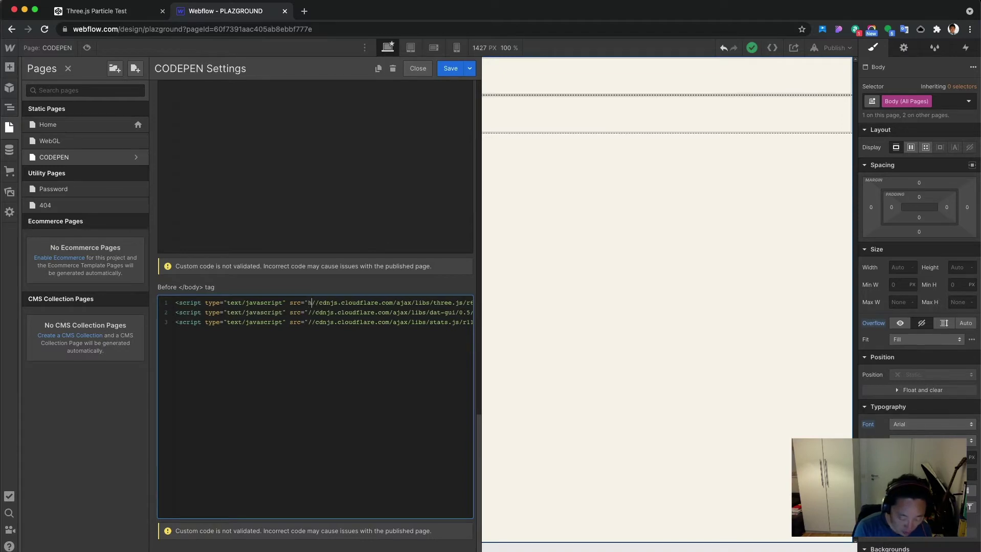
{"action": "type", "text": "ttps"}
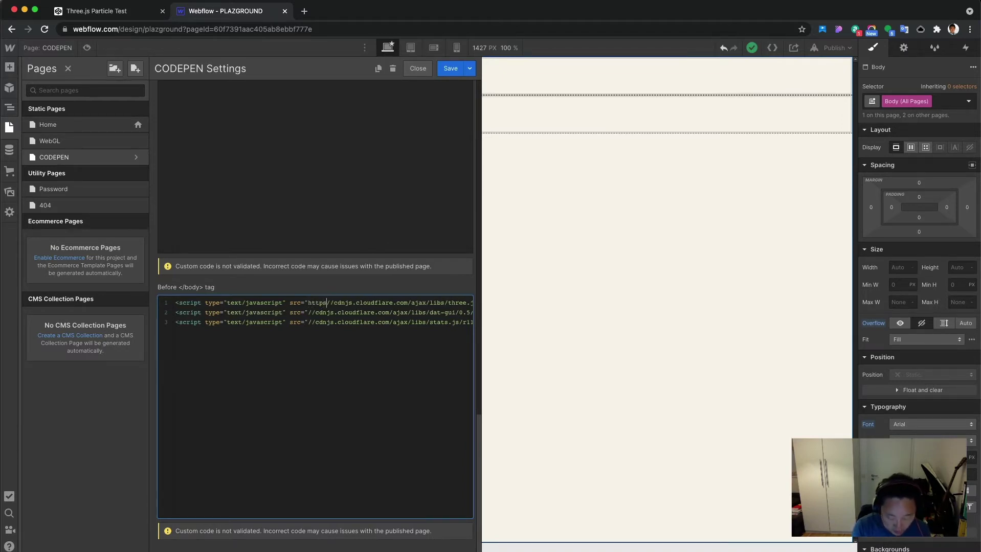
{"action": "type", "text": ":"}
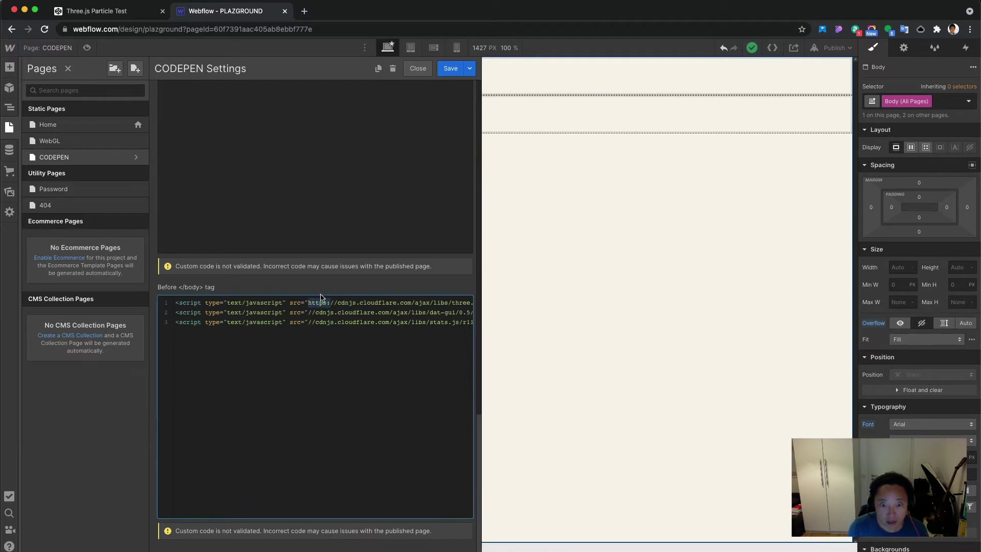
Prefix the dat.gui and stats script sources with https:.
{"action": "left_click", "coordinate": [309, 313]}
{"action": "type", "text": "https:"}
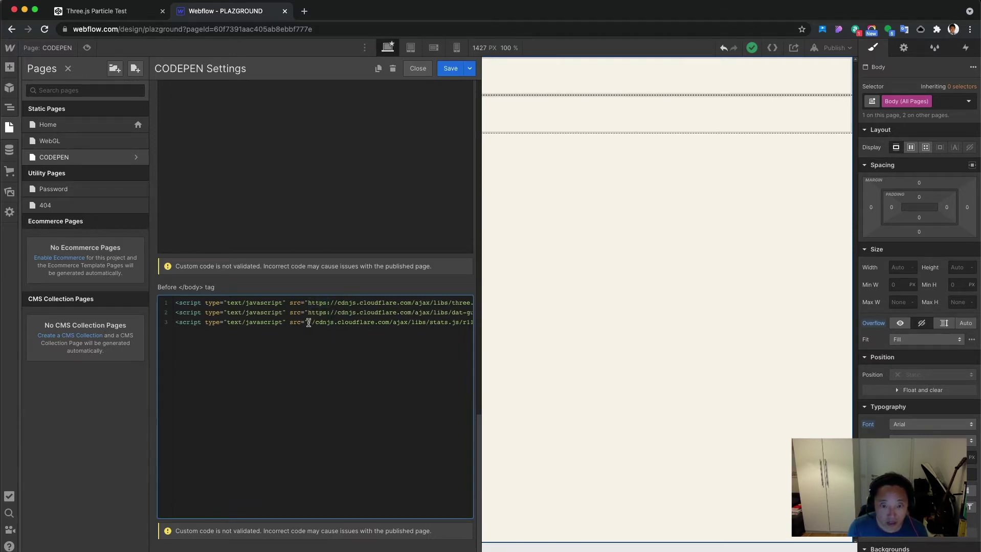
{"action": "type", "text": "https:"}
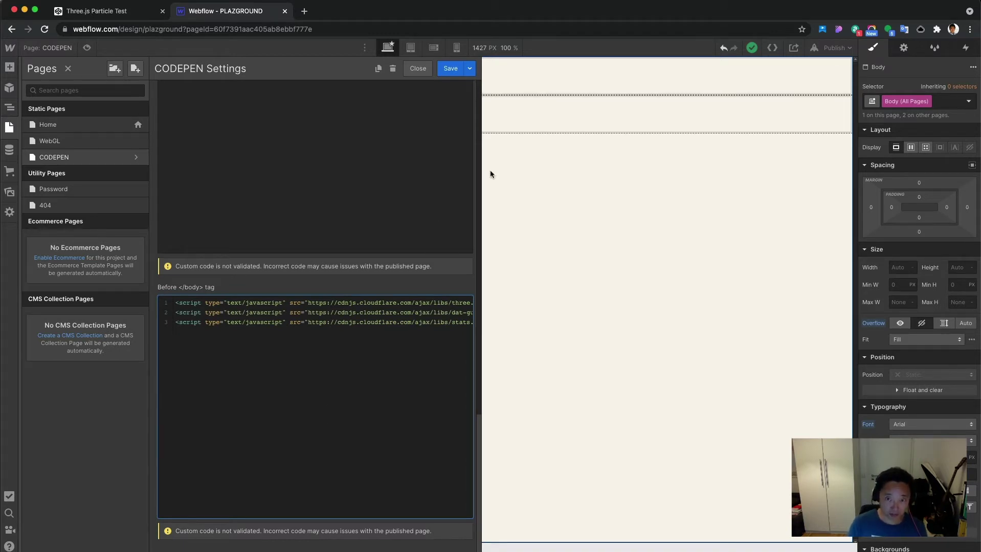
Save the CODEPEN page settings and review the pen's three.js JavaScript.
{"action": "left_click", "coordinate": [450, 69]}
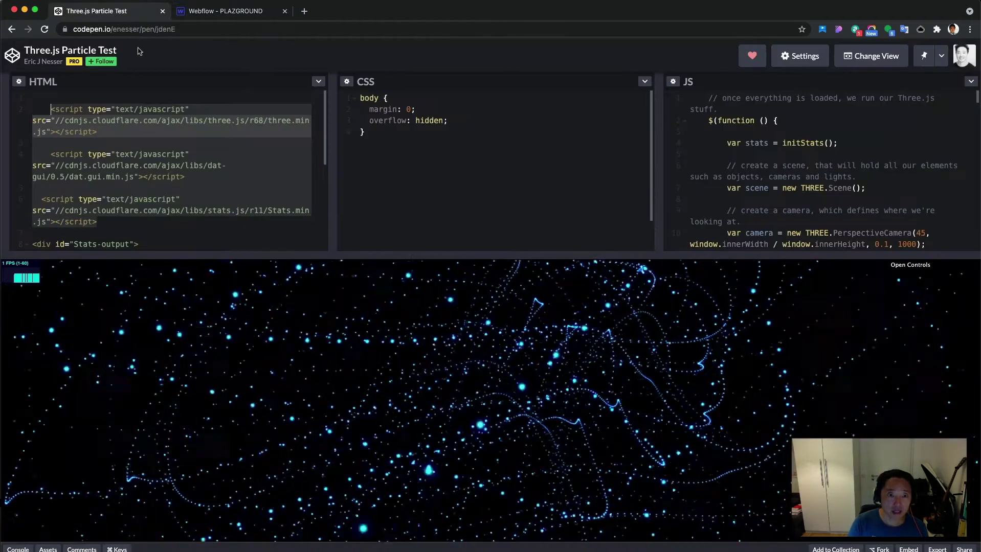
{"action": "left_click", "coordinate": [113, 12]}
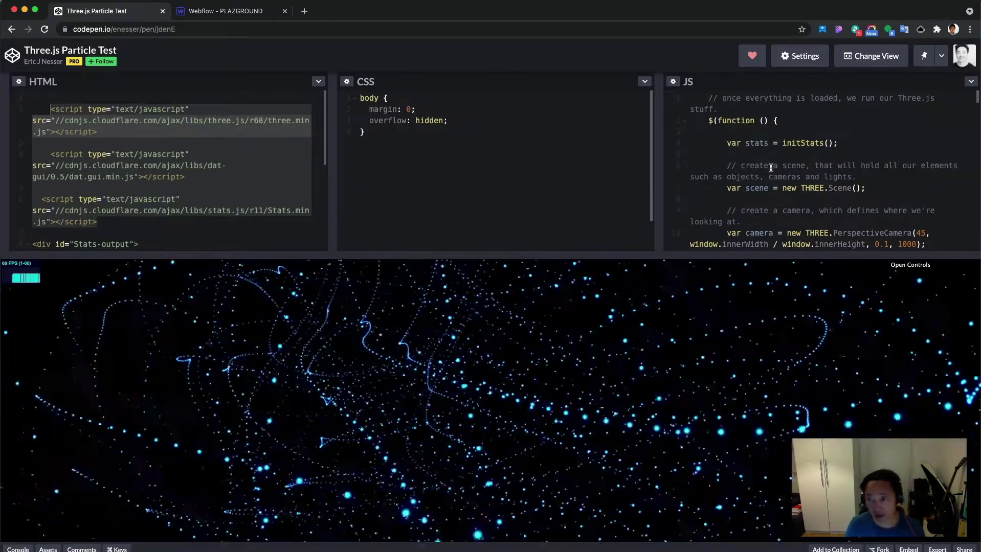
{"action": "left_click", "coordinate": [724, 120]}
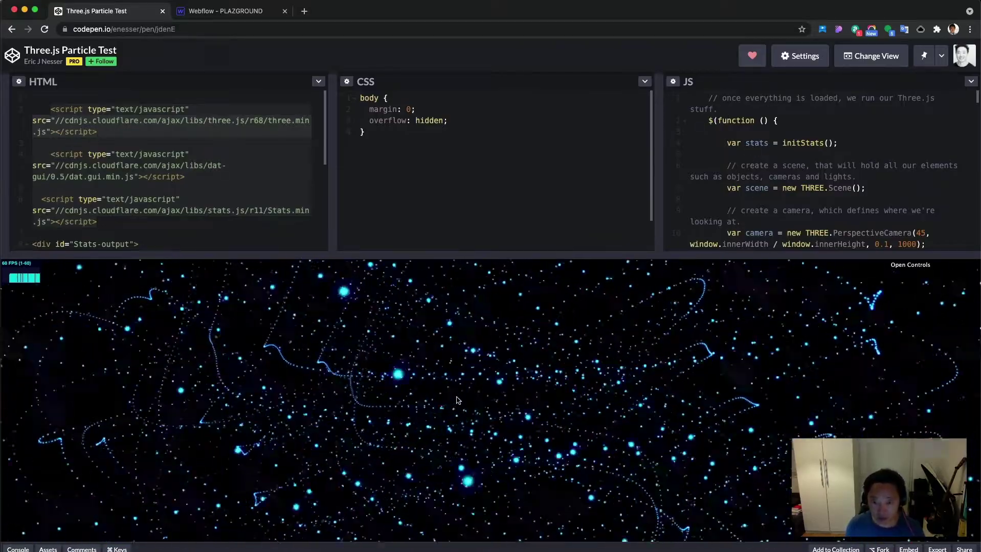
{"action": "left_click", "coordinate": [777, 167]}
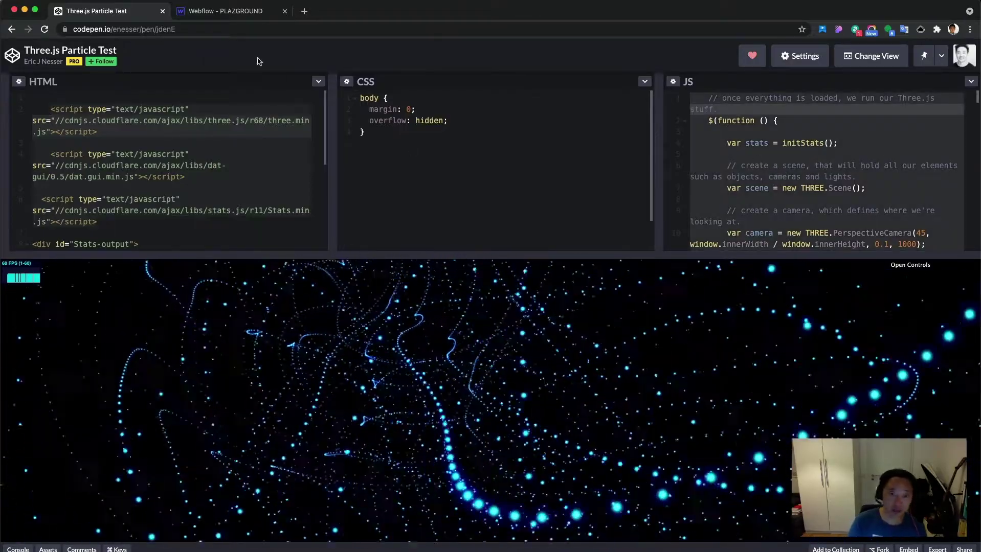
{"action": "key", "text": "ctrl+Tab"}
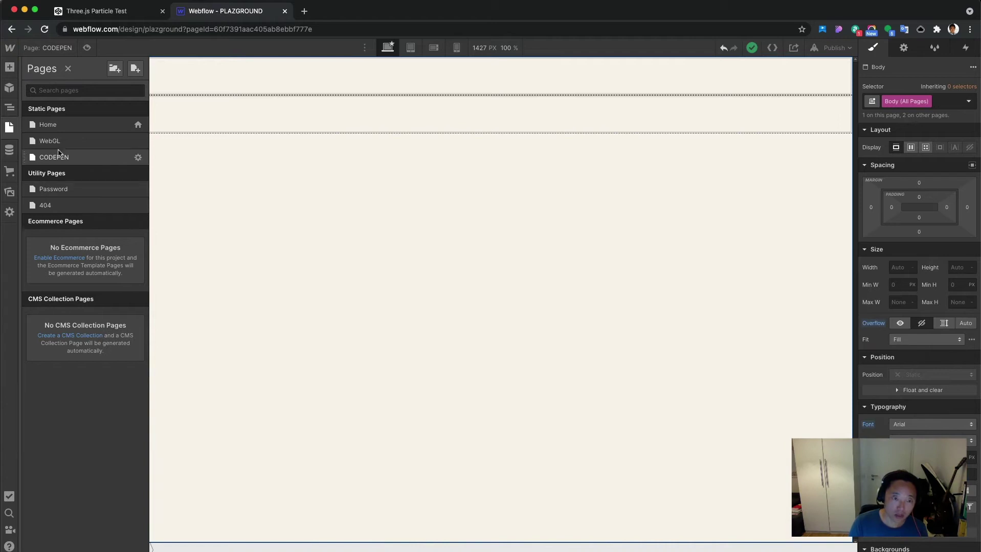
Paste the particle JavaScript on a new line below the library script tags.
{"action": "left_click", "coordinate": [138, 157]}
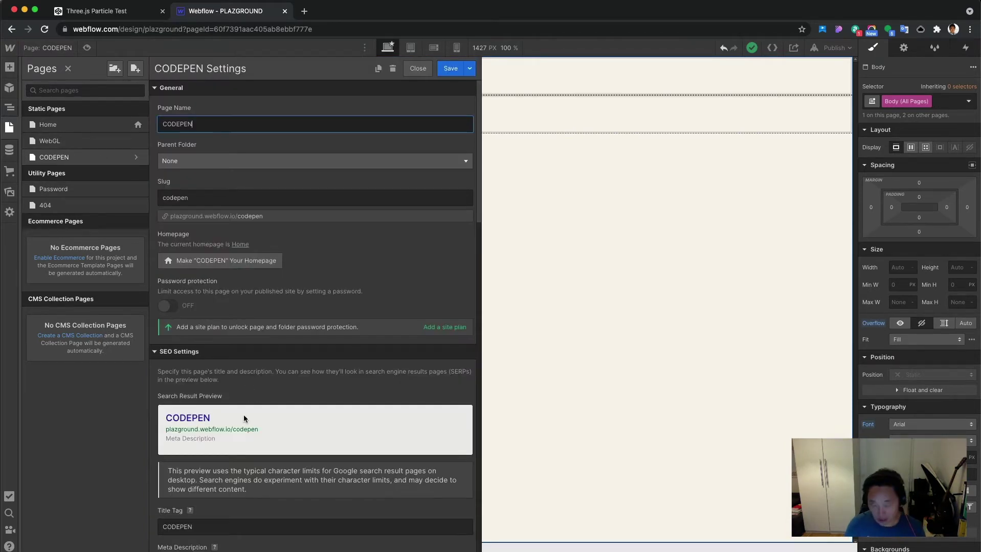
{"action": "scroll", "coordinate": [244, 418], "scroll_direction": "down", "scroll_amount": 4}
{"action": "scroll", "coordinate": [249, 424], "scroll_direction": "down", "scroll_amount": 4}
{"action": "scroll", "coordinate": [264, 432], "scroll_direction": "down", "scroll_amount": 4}
{"action": "scroll", "coordinate": [267, 434], "scroll_direction": "down", "scroll_amount": 2}
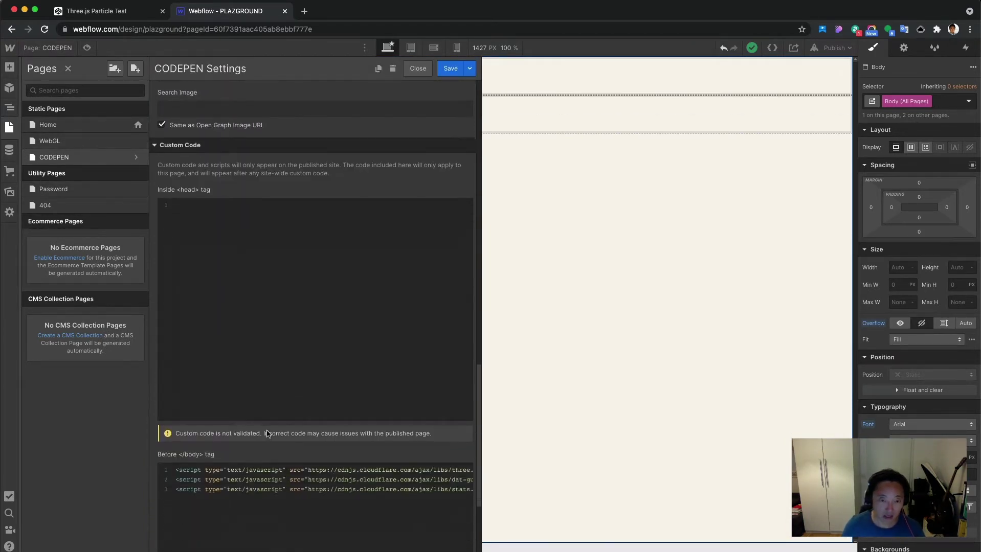
{"action": "scroll", "coordinate": [267, 447], "scroll_direction": "down", "scroll_amount": 4}
{"action": "left_click", "coordinate": [195, 361]}
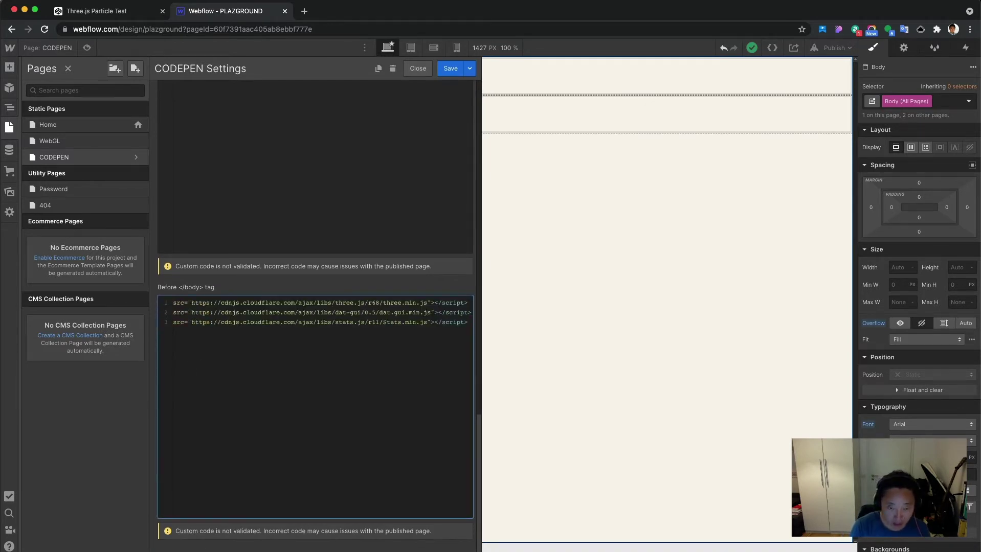
{"action": "key", "text": "Return"}
{"action": "type", "text": "<script>"}
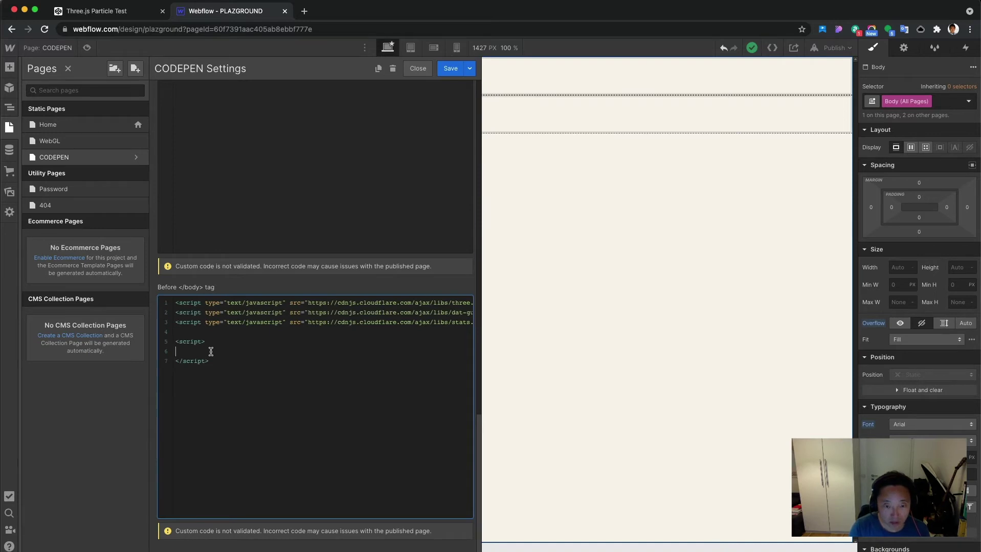
{"action": "key", "text": "ctrl+v"}
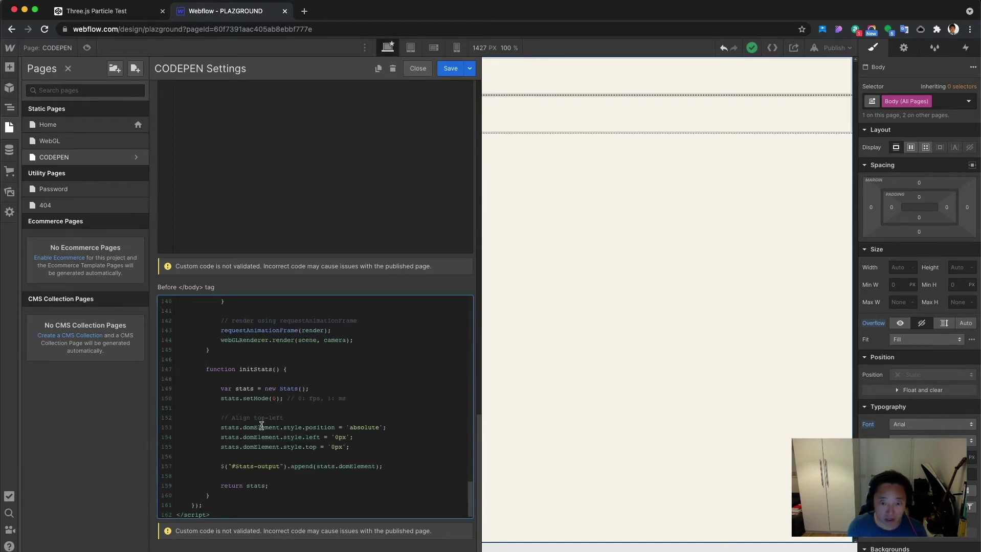
{"action": "scroll", "coordinate": [274, 434], "scroll_direction": "up", "scroll_amount": 20}
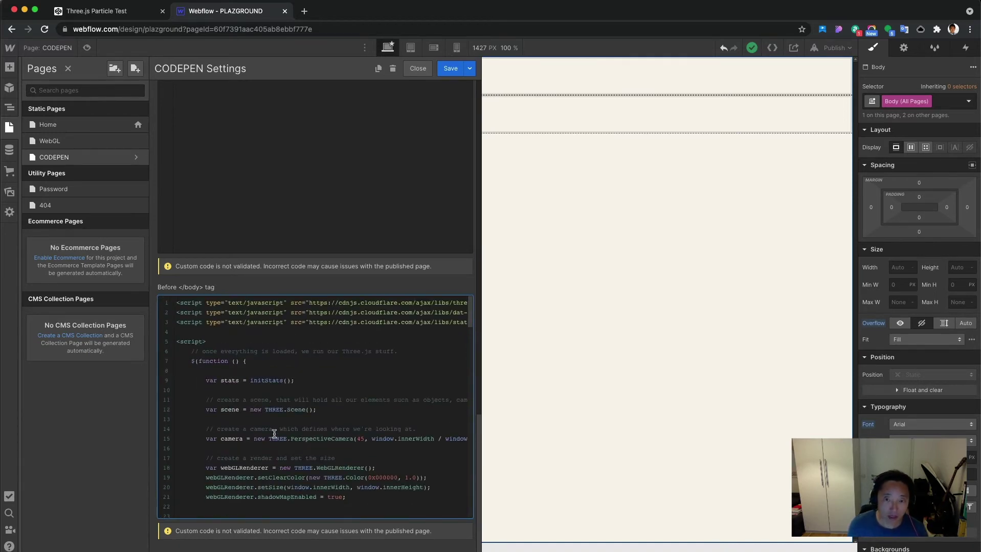
Copy the jQuery external script URL from the pen's JavaScript settings.
{"action": "left_click", "coordinate": [107, 10]}
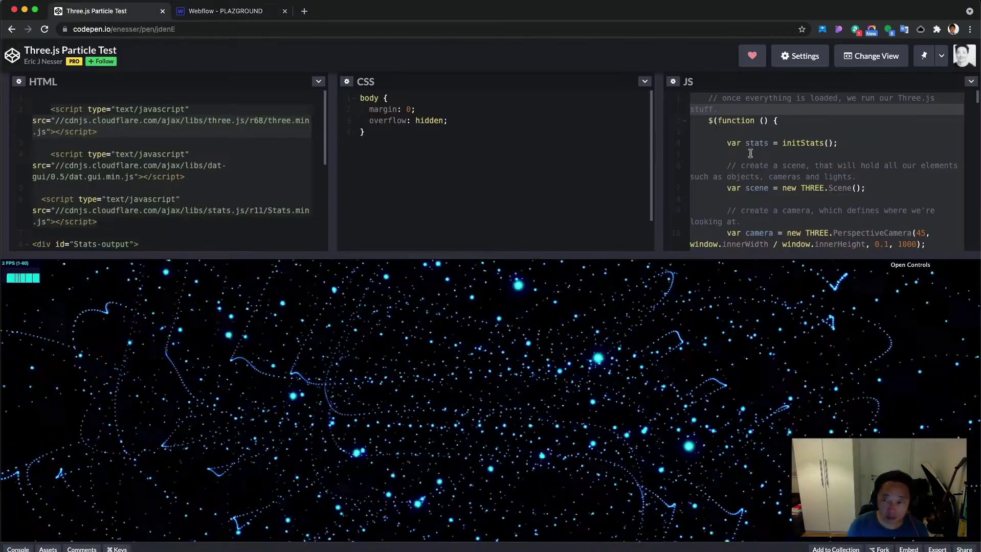
{"action": "left_click", "coordinate": [773, 176]}
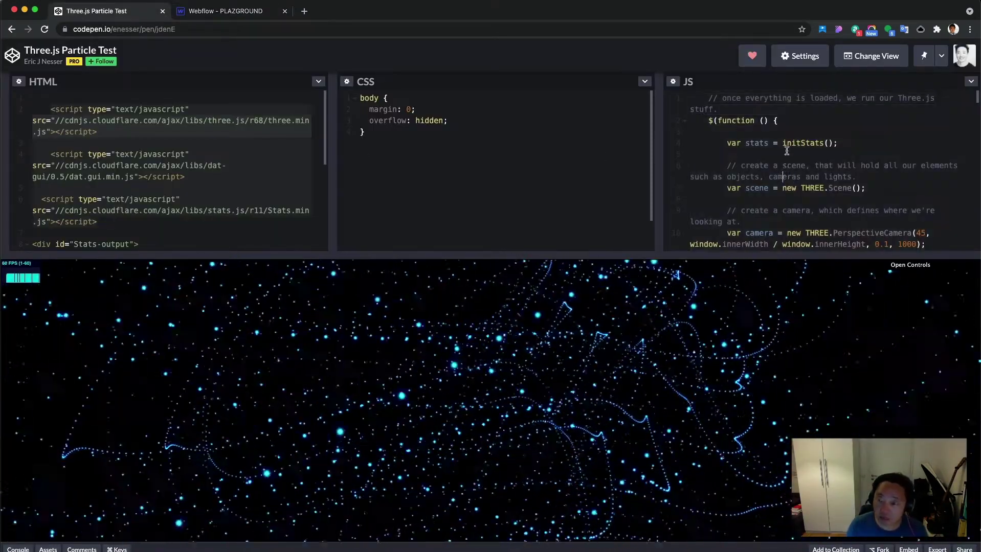
{"action": "left_click", "coordinate": [673, 82]}
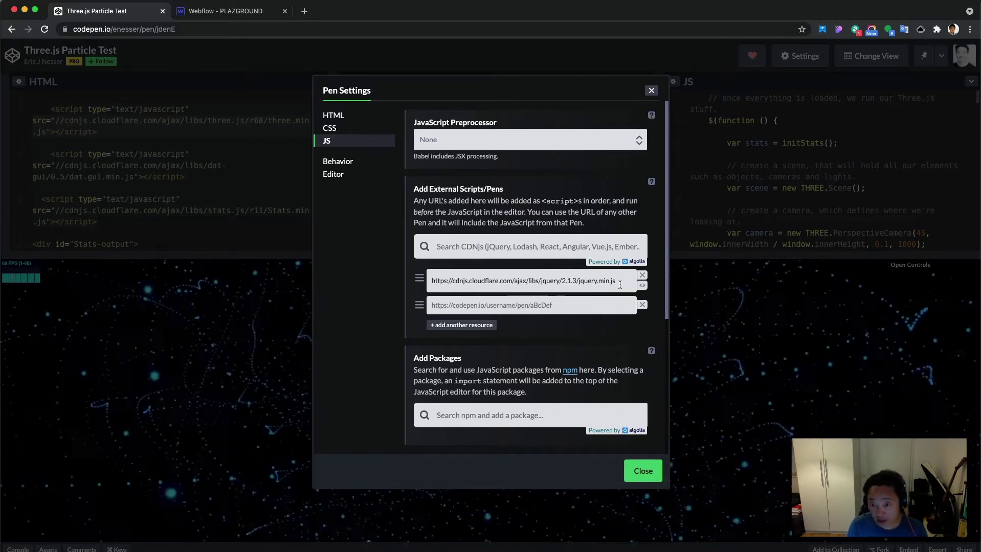
{"action": "left_click_drag", "start_coordinate": [620, 285], "coordinate": [357, 276]}
{"action": "key", "text": "ctrl+c"}
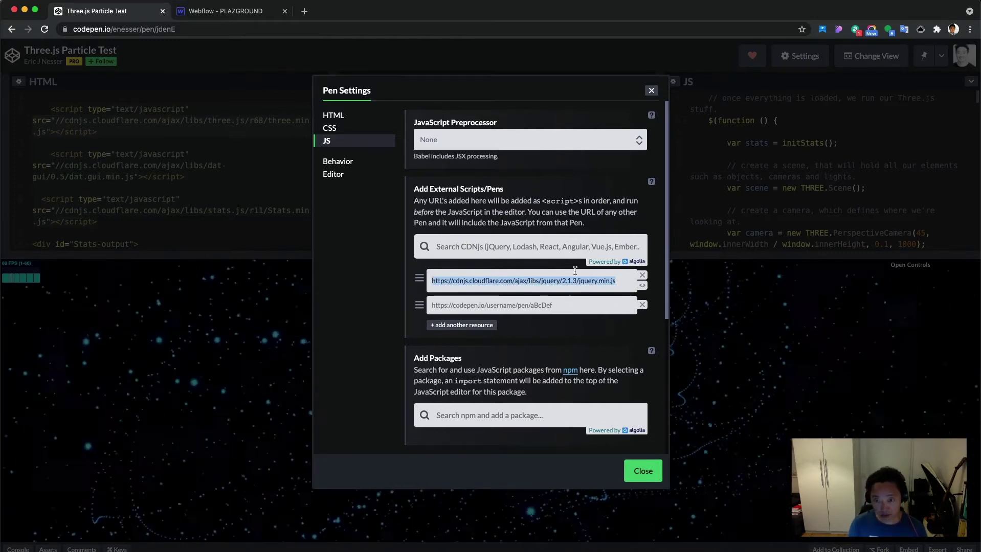
{"action": "left_click", "coordinate": [632, 479]}
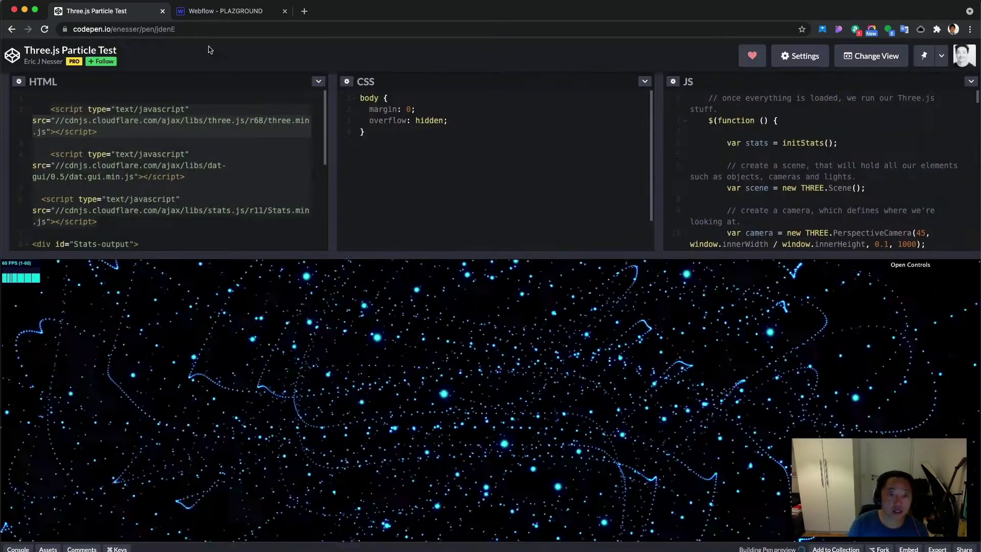
{"action": "left_click", "coordinate": [223, 11]}
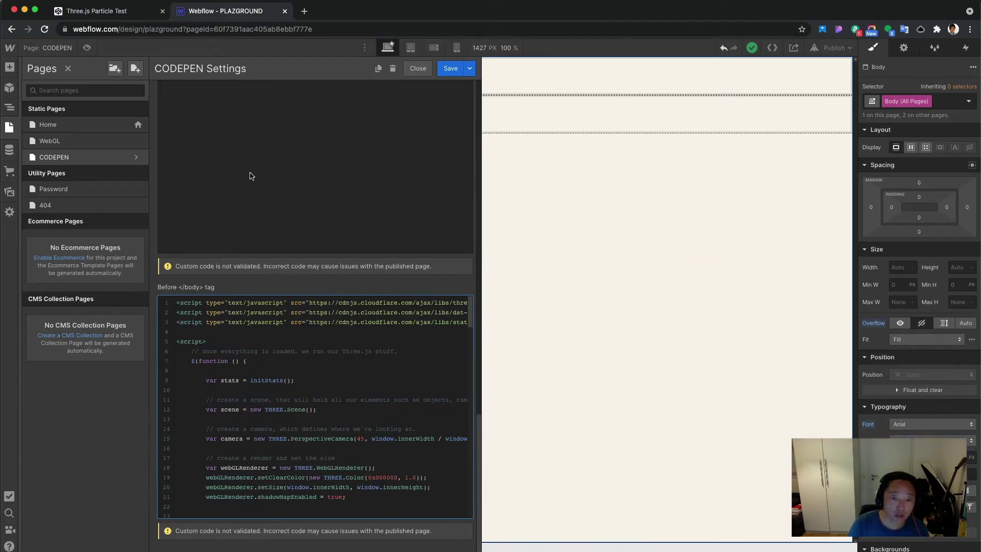
Duplicate the stats.js script line below the library includes.
{"action": "left_click", "coordinate": [202, 330]}
{"action": "key", "text": "Return"}
{"action": "key", "text": "Return"}
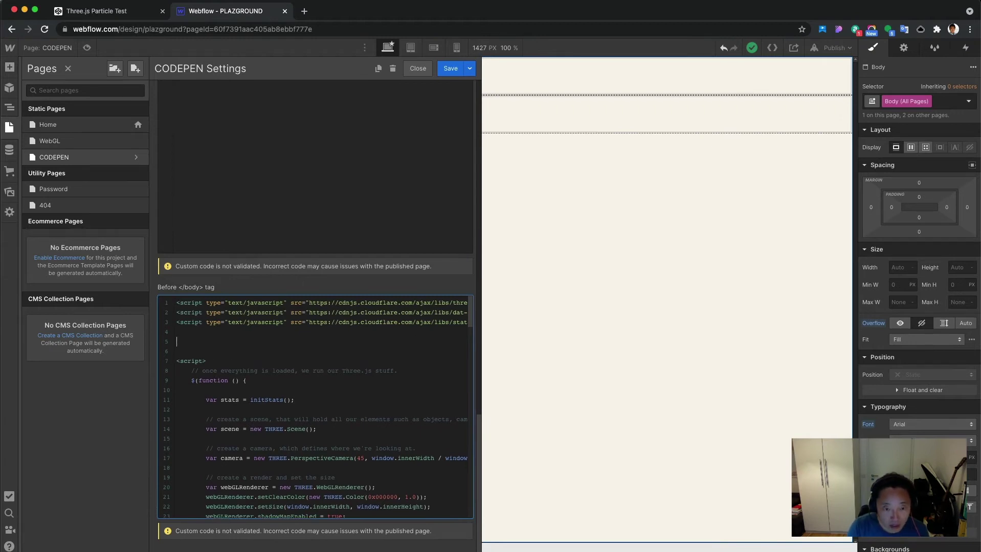
{"action": "key", "text": "ctrl+v"}
{"action": "left_click_drag", "start_coordinate": [175, 323], "coordinate": [476, 324]}
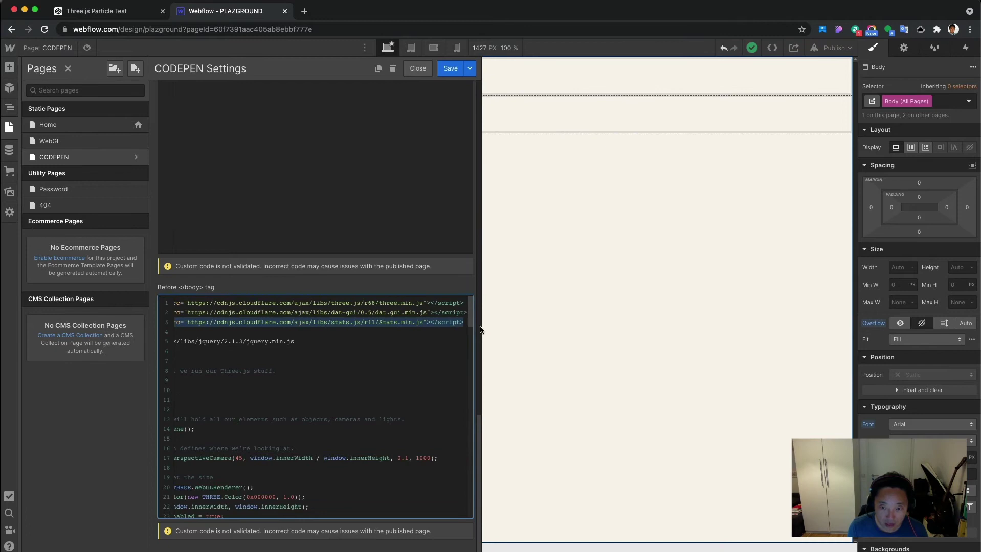
{"action": "key", "text": "Right"}
{"action": "key", "text": "Return"}
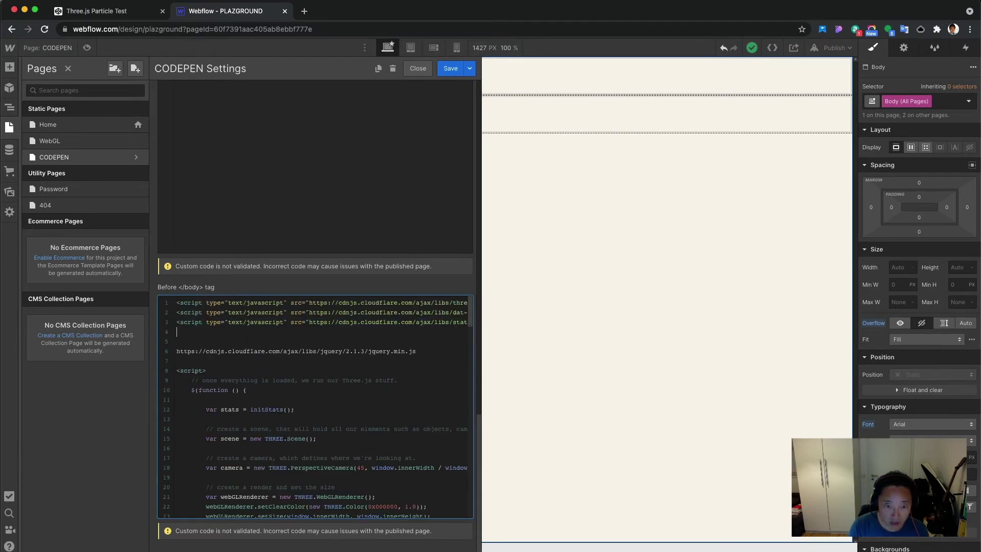
{"action": "type", "text": "<script type=\"text/javascript\" src=\"https://cdnjs.cloudflare.com/ajax/libs/stats.js/r11/Stats.min.js\"></script>"}
Swap the duplicate's address for the jQuery 2.1.3 URL and save the settings.
{"action": "left_click_drag", "start_coordinate": [295, 351], "coordinate": [156, 355]}
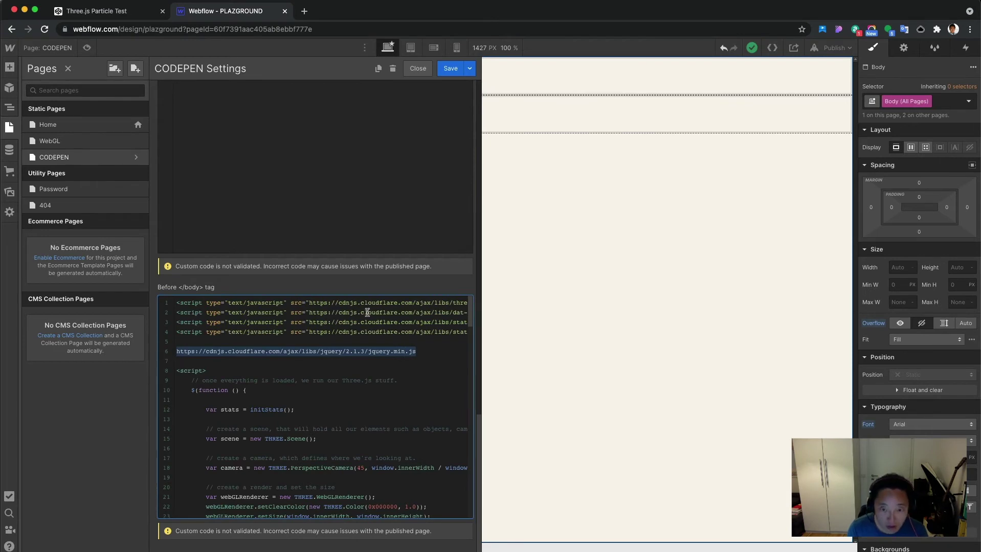
{"action": "key", "text": "BackSpace"}
{"action": "left_click_drag", "start_coordinate": [310, 333], "coordinate": [469, 335]}
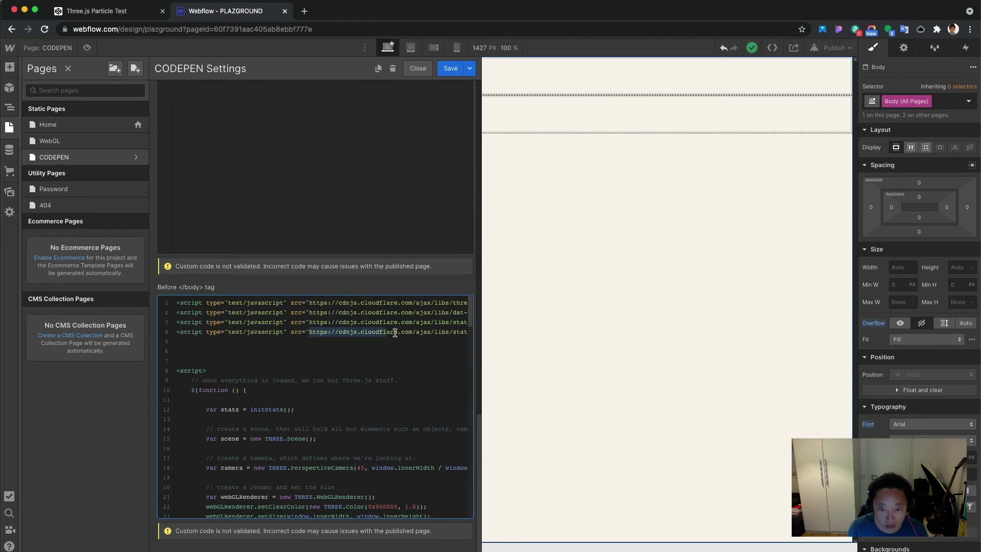
{"action": "key", "text": "ctrl+v"}
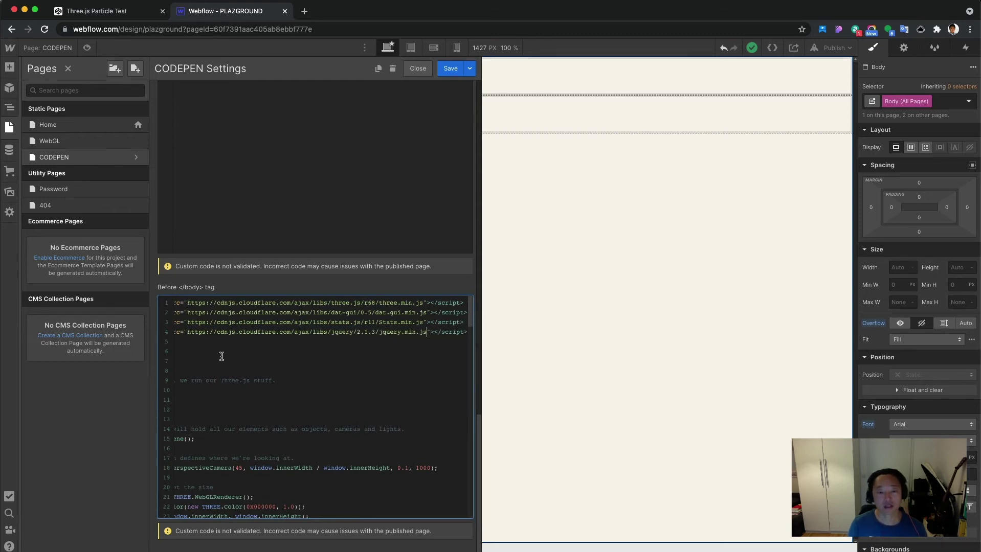
{"action": "left_click", "coordinate": [450, 69]}
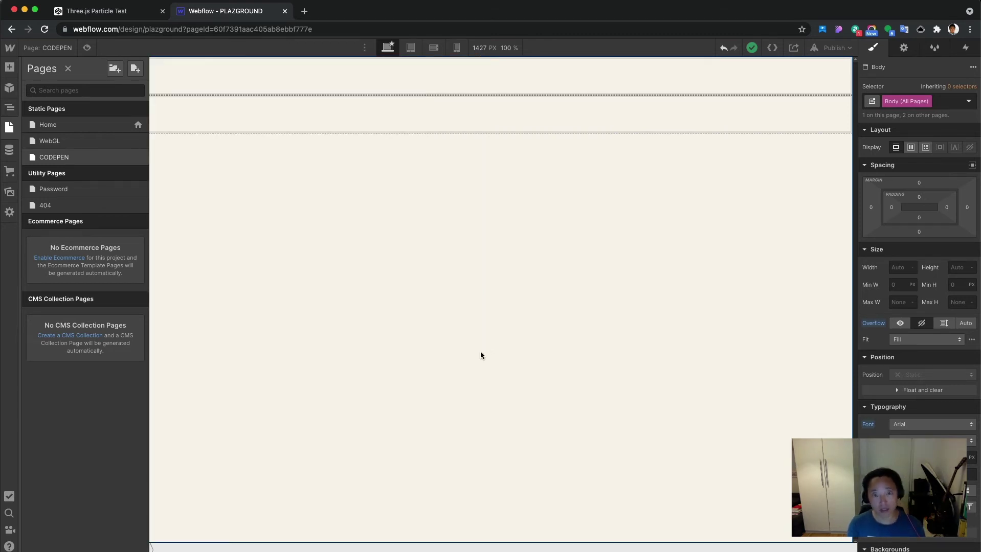
Publish the site to plazground.webflow.io and open the live CODEPEN page.
{"action": "left_click", "coordinate": [482, 358]}
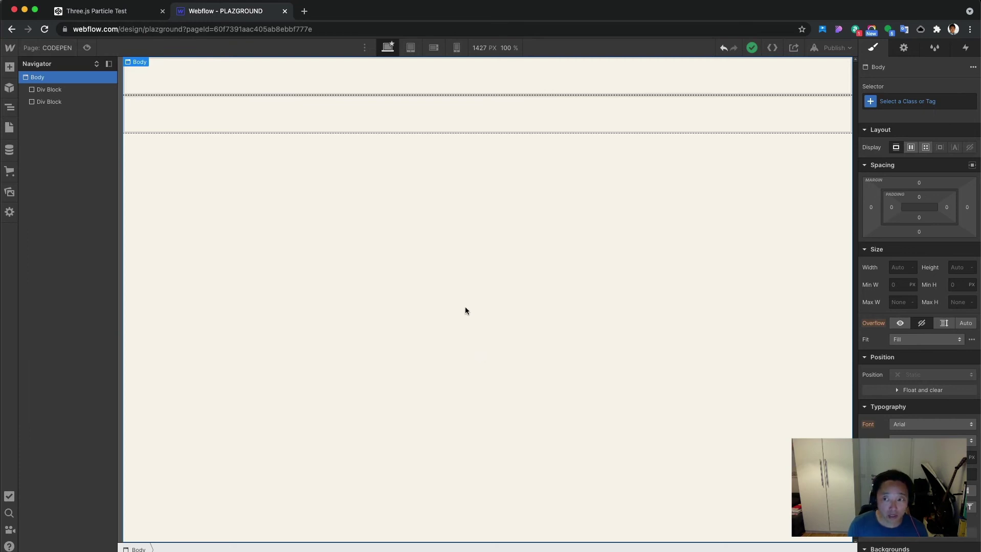
{"action": "left_click", "coordinate": [834, 47]}
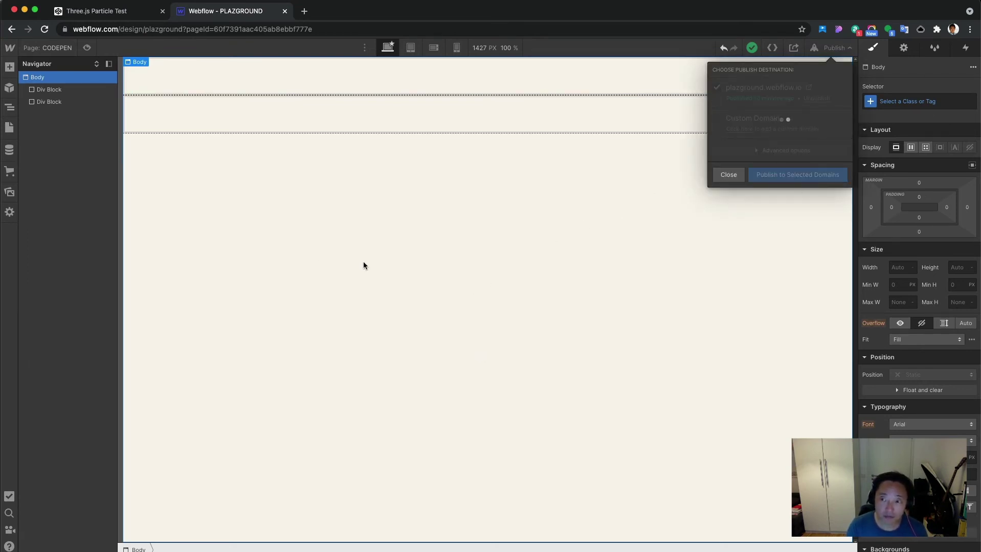
{"action": "left_click", "coordinate": [809, 90]}
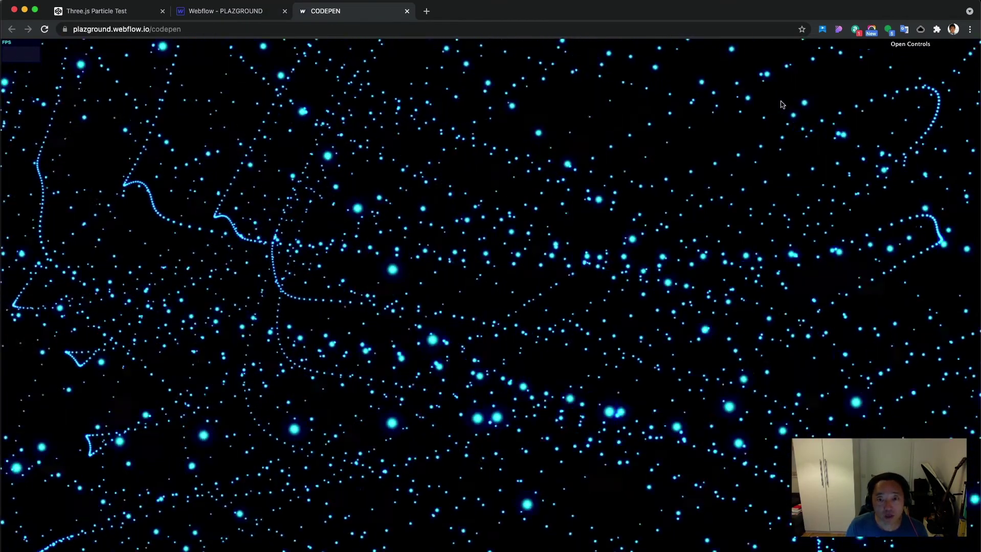